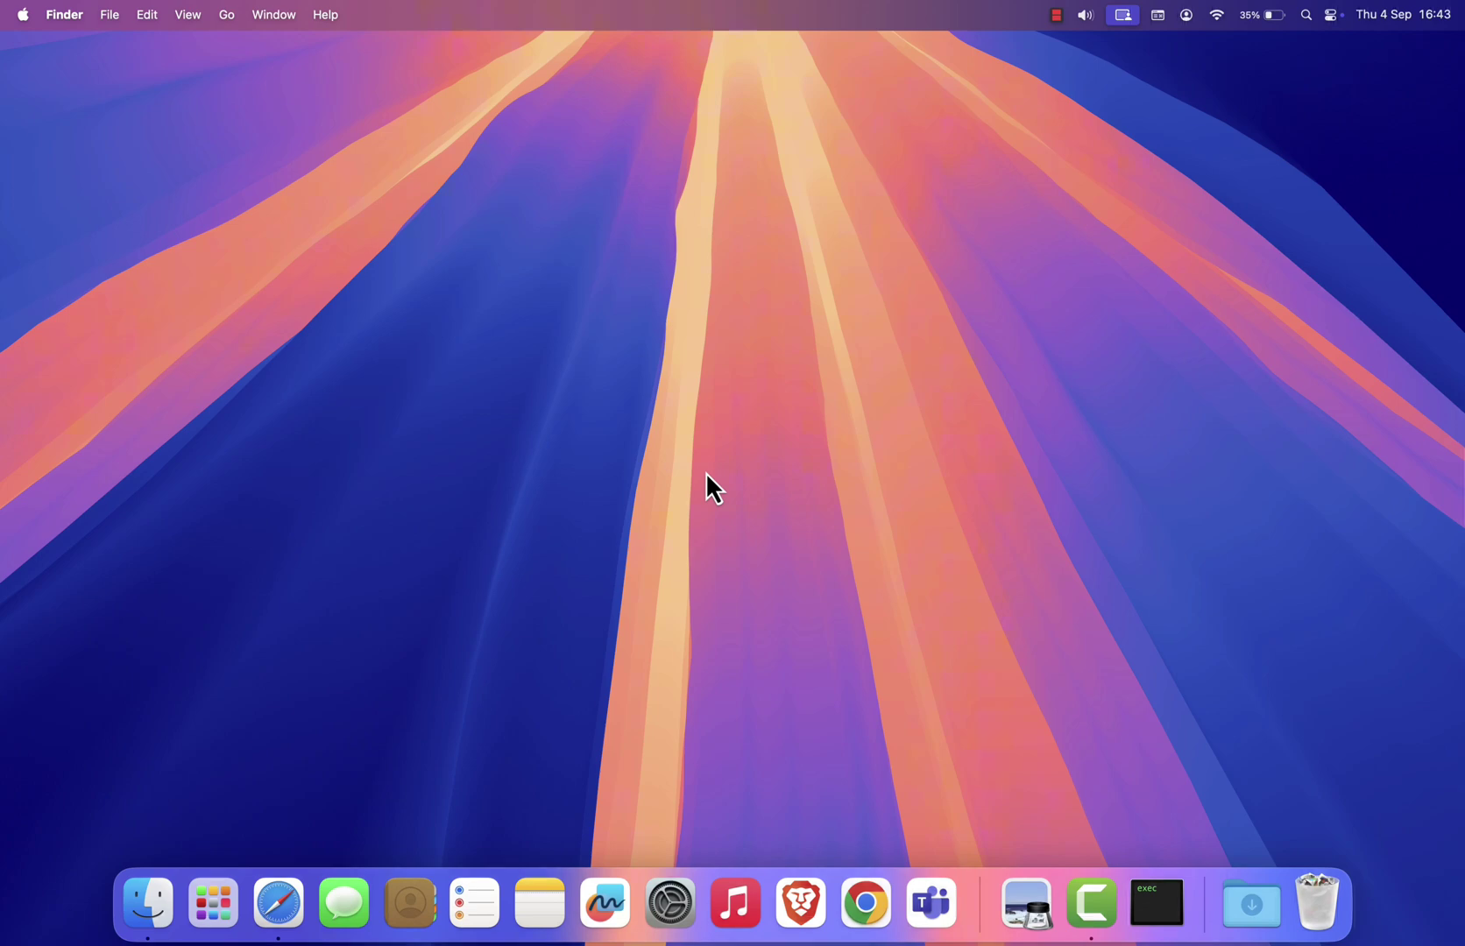
# Search Google for MetaTrader 5 in Brave and reach the official metatrader5.com site.
pyautogui.click(804, 909)
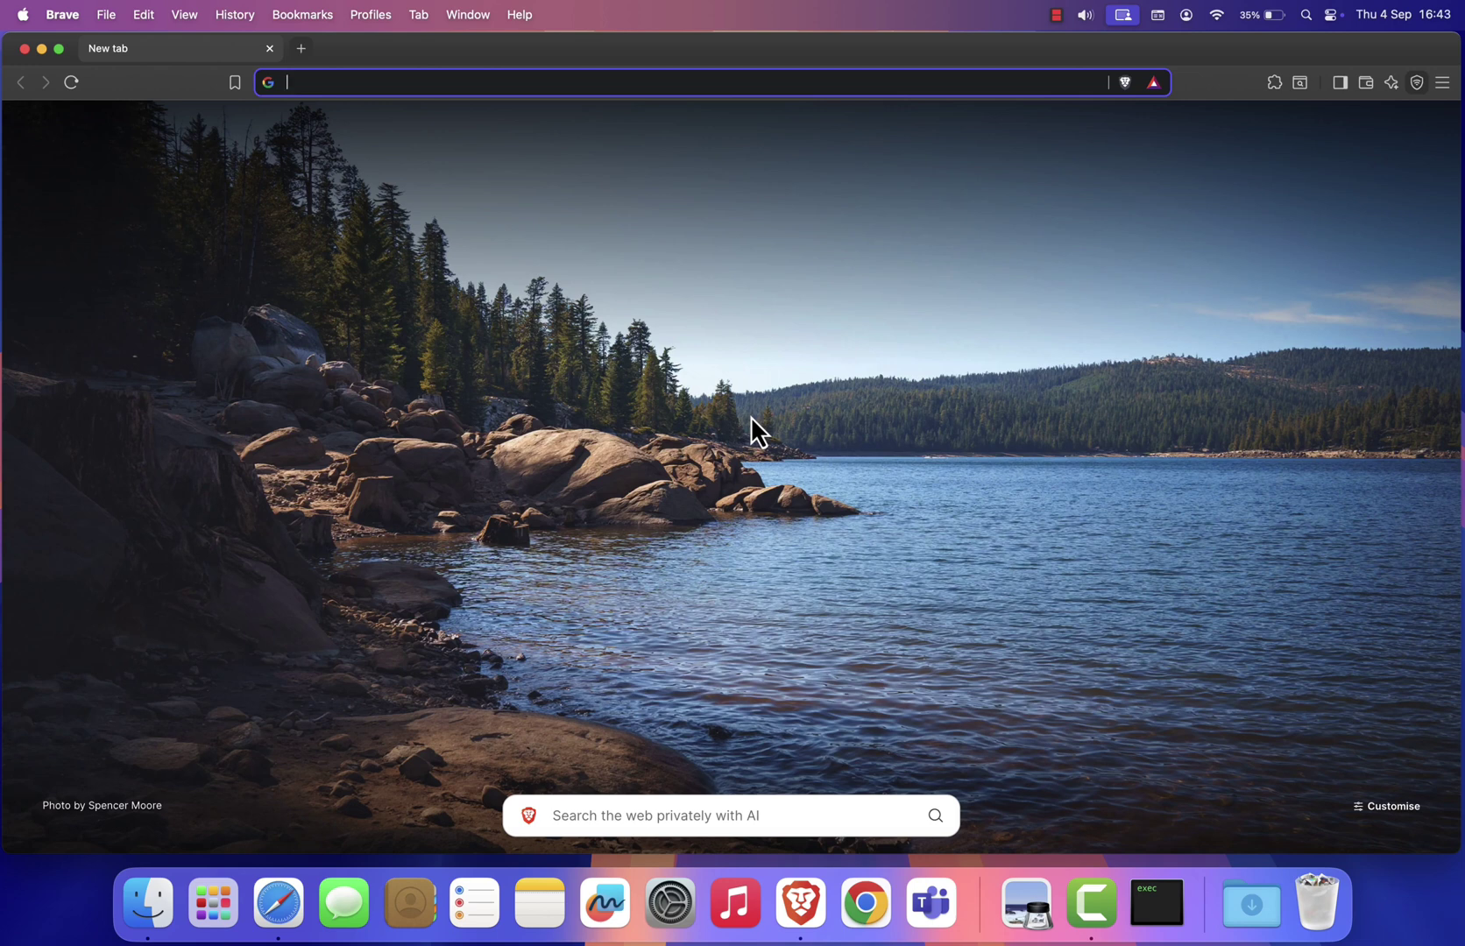
pyautogui.write('MetaTrader 5')
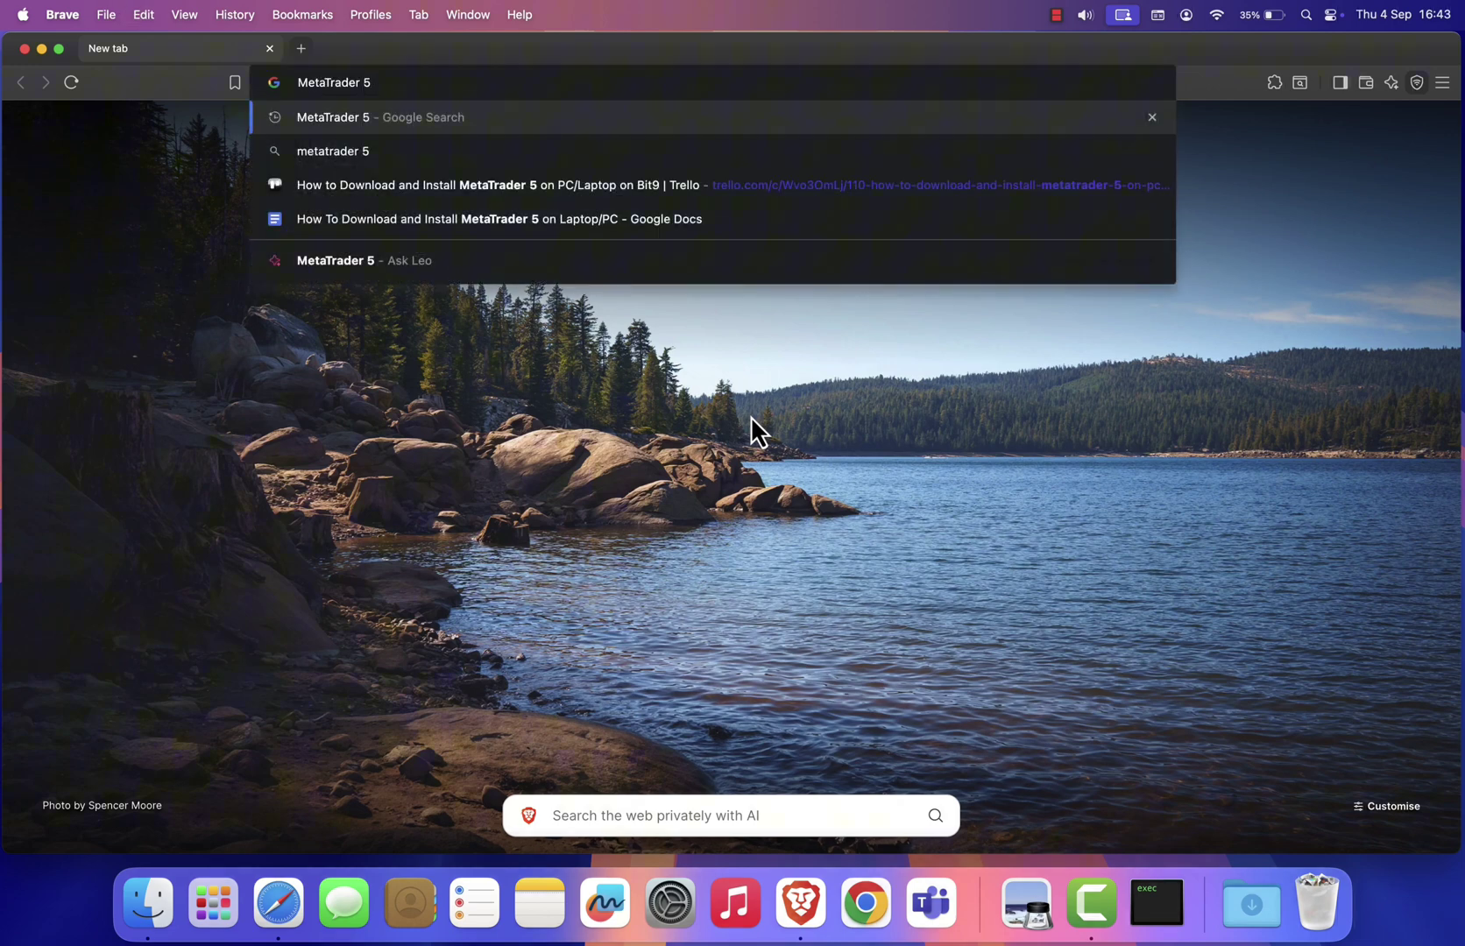
pyautogui.press('Return')
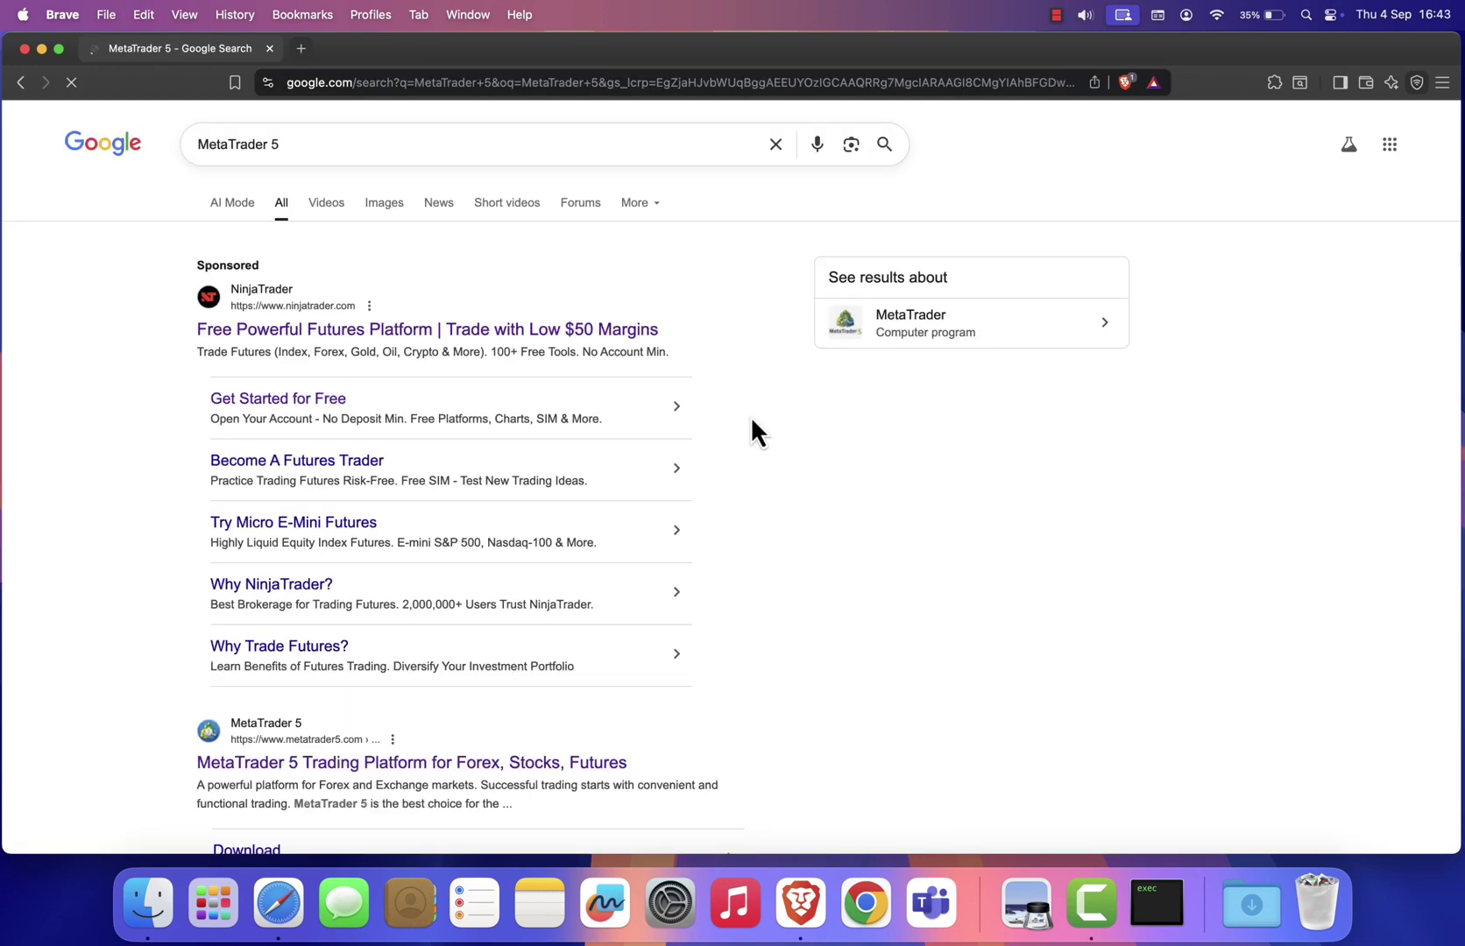
pyautogui.scroll(-5, 752, 431)
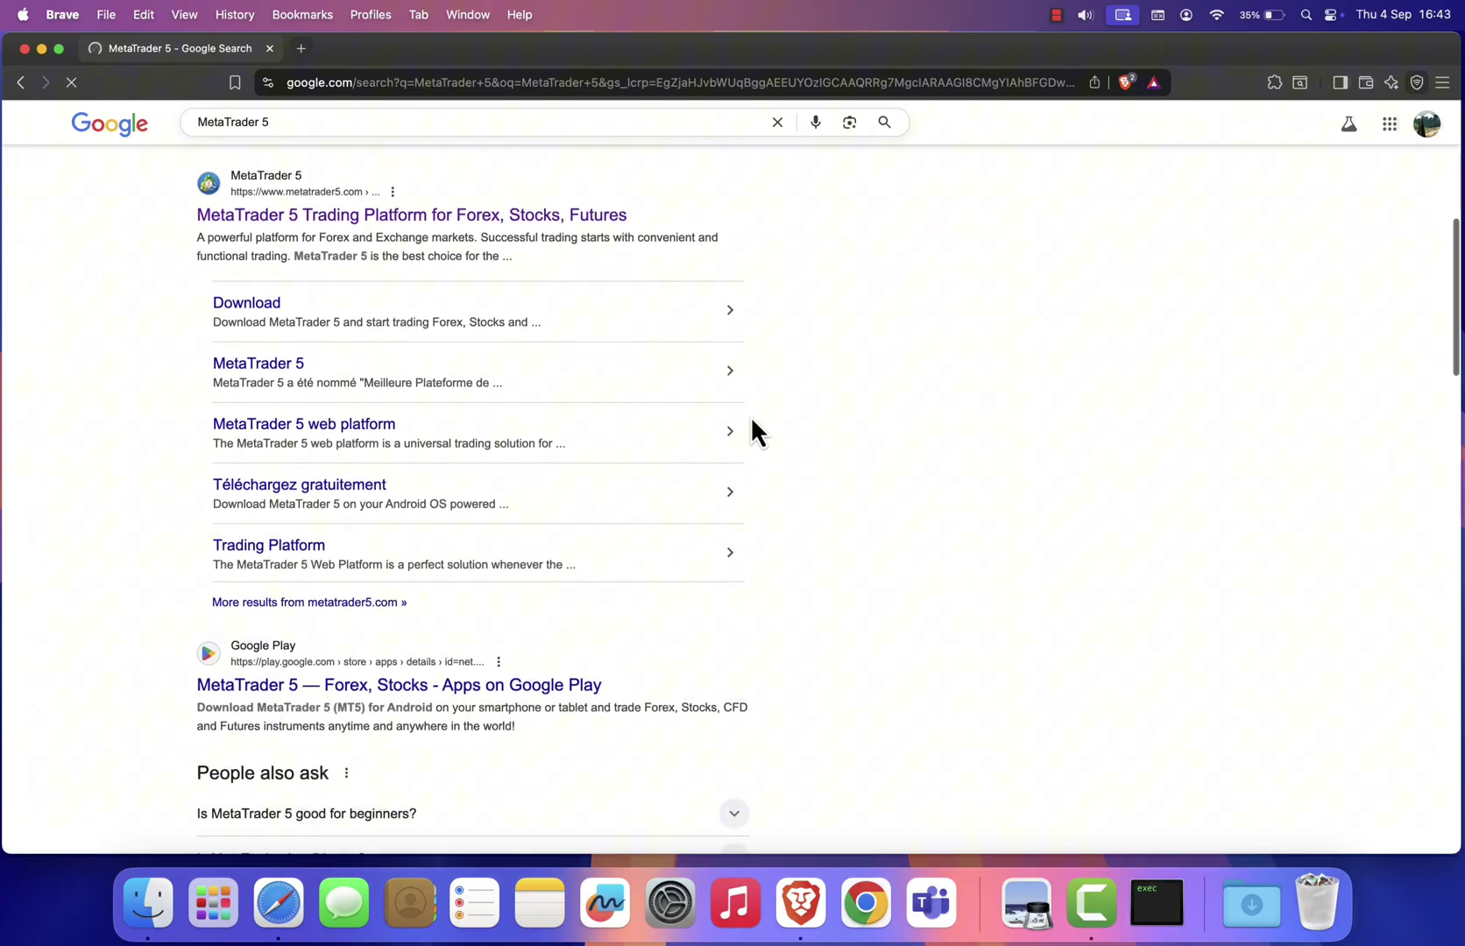
pyautogui.click(360, 228)
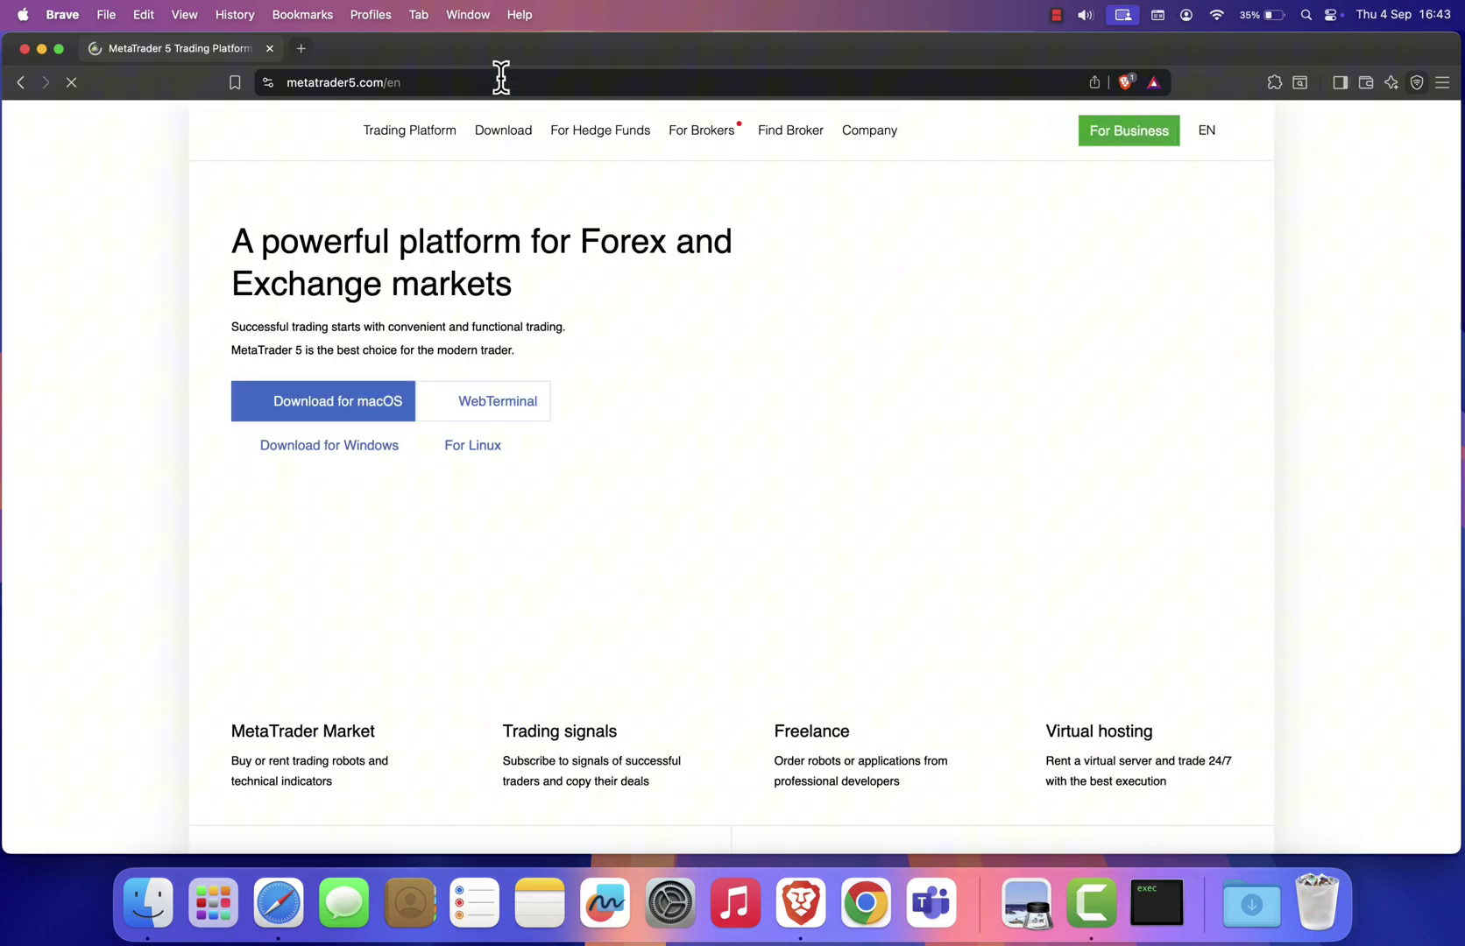
# Download the macOS MetaTrader5.pkg.zip installer and save it to Downloads.
pyautogui.click(362, 403)
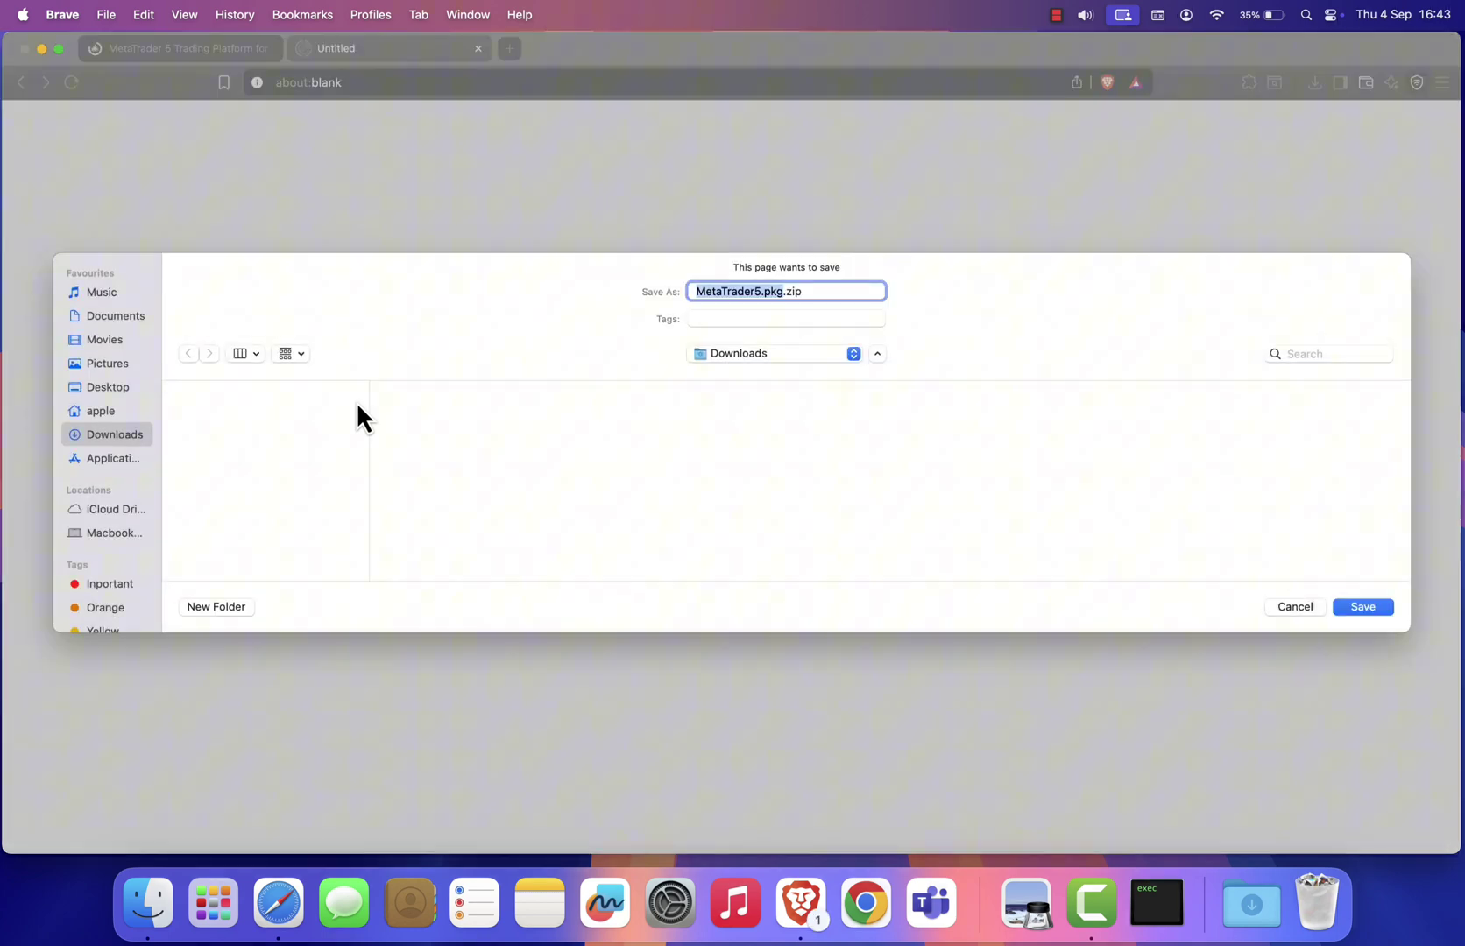
pyautogui.click(1360, 607)
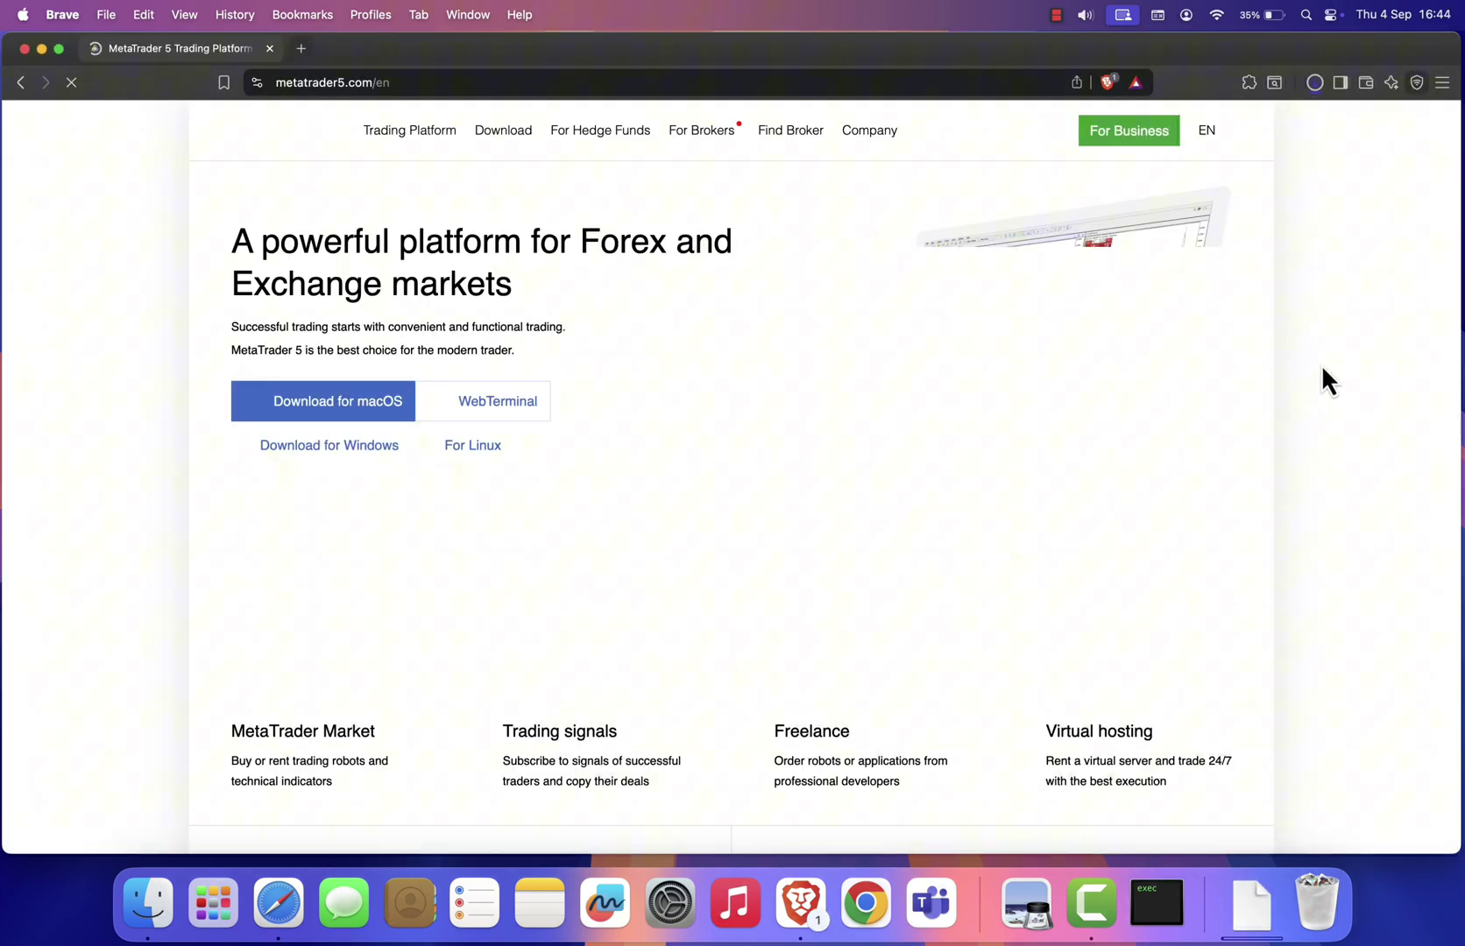
# Extract MetaTrader5.pkg.zip in Finder's Downloads folder to get MetaTrader 5.pkg.
pyautogui.press('super+h')
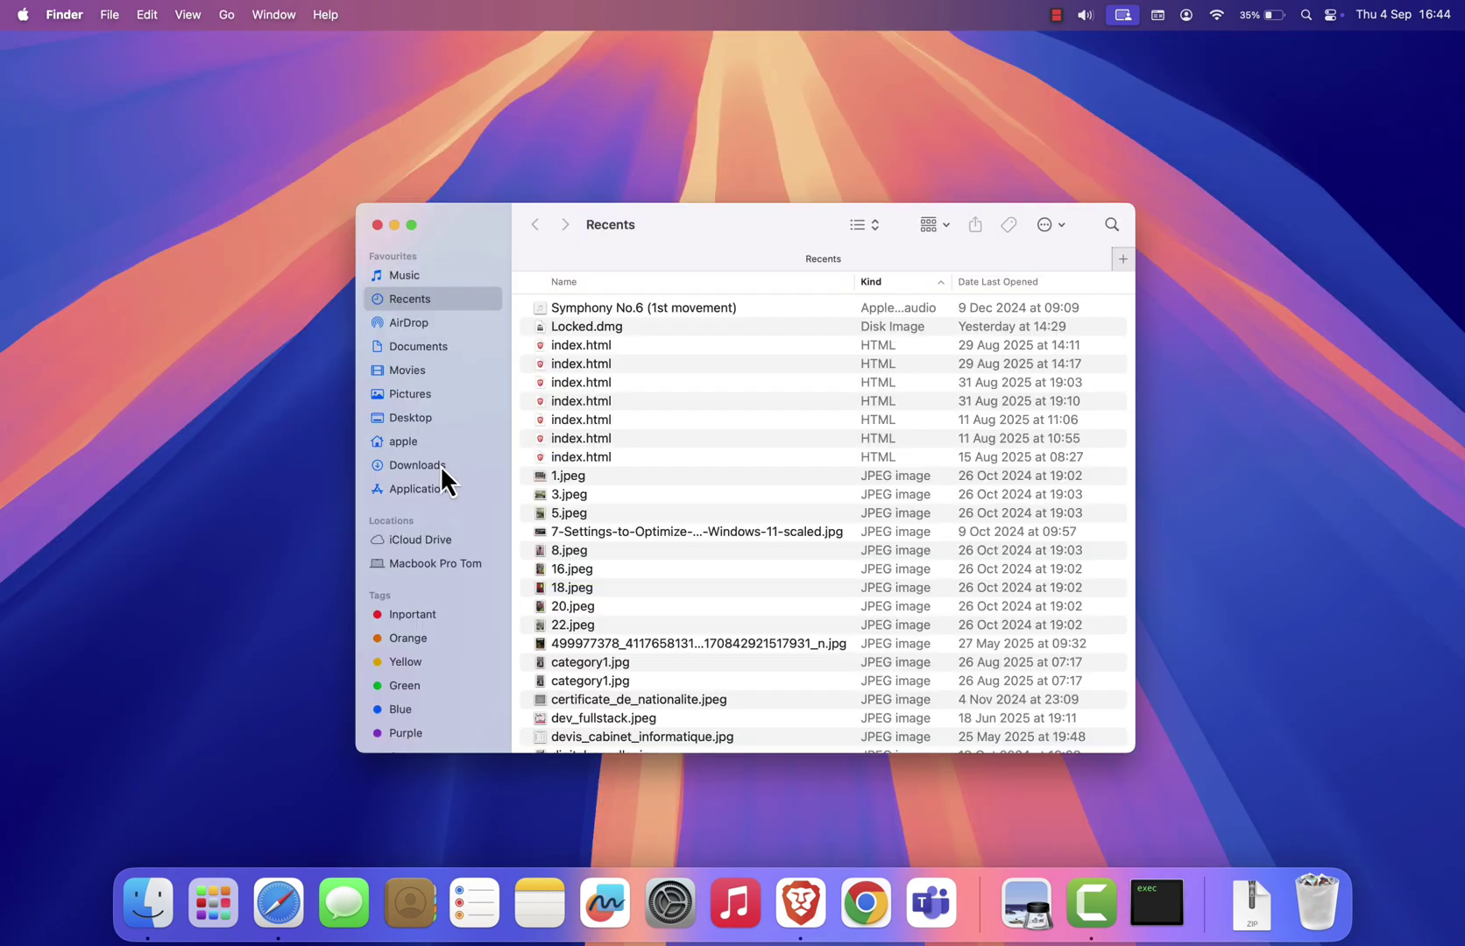
pyautogui.click(439, 466)
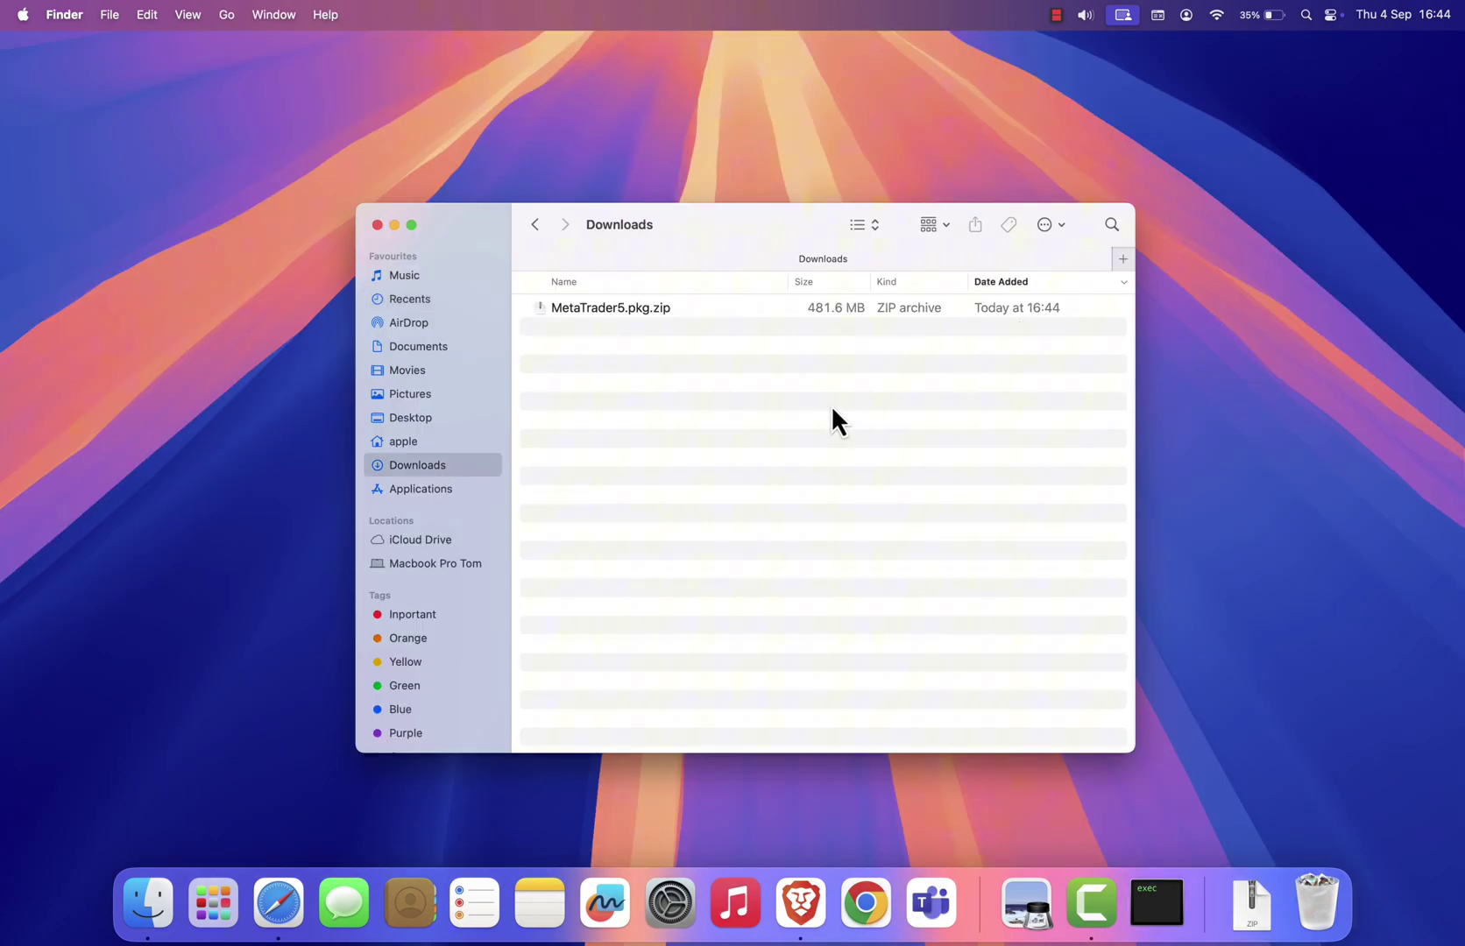
pyautogui.doubleClick(623, 312)
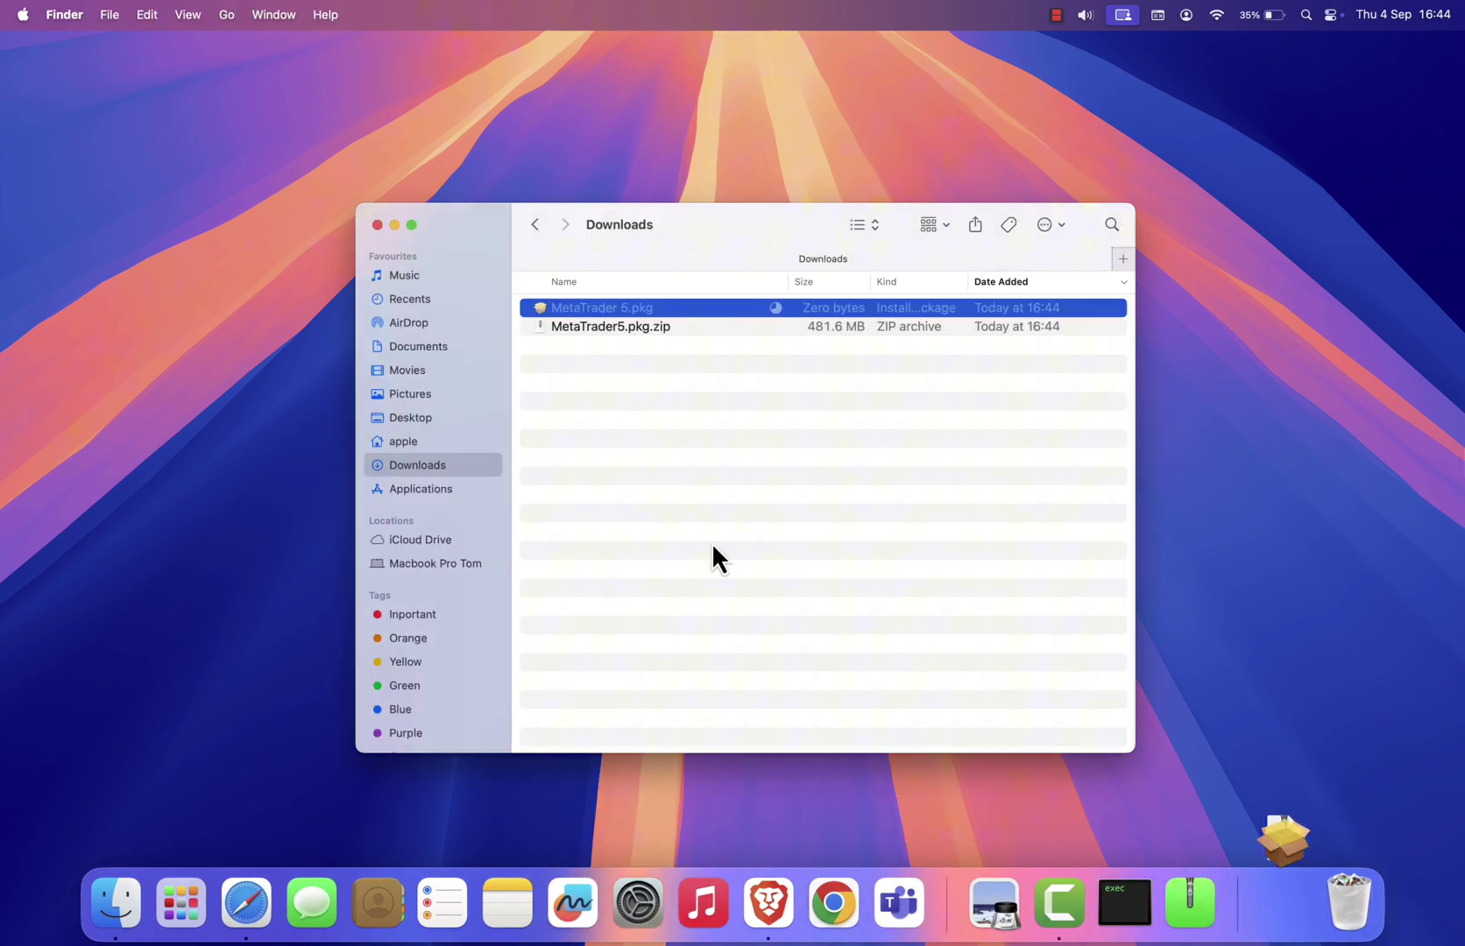
pyautogui.click(654, 403)
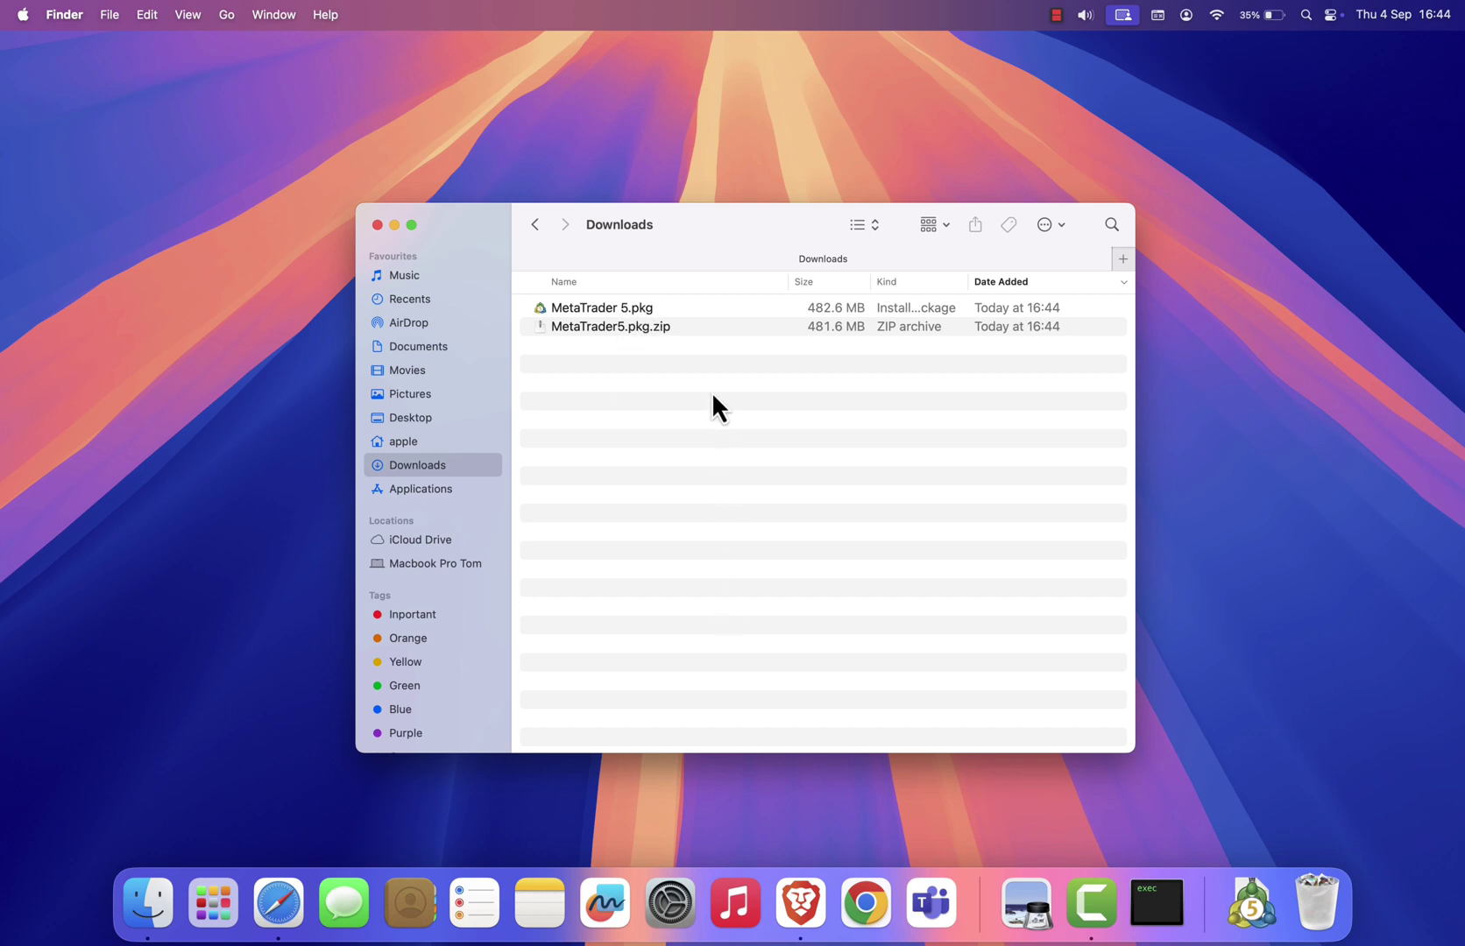
# Attempt to launch MetaTrader 5.pkg and dismiss the macOS security warning that blocks it.
pyautogui.doubleClick(623, 309)
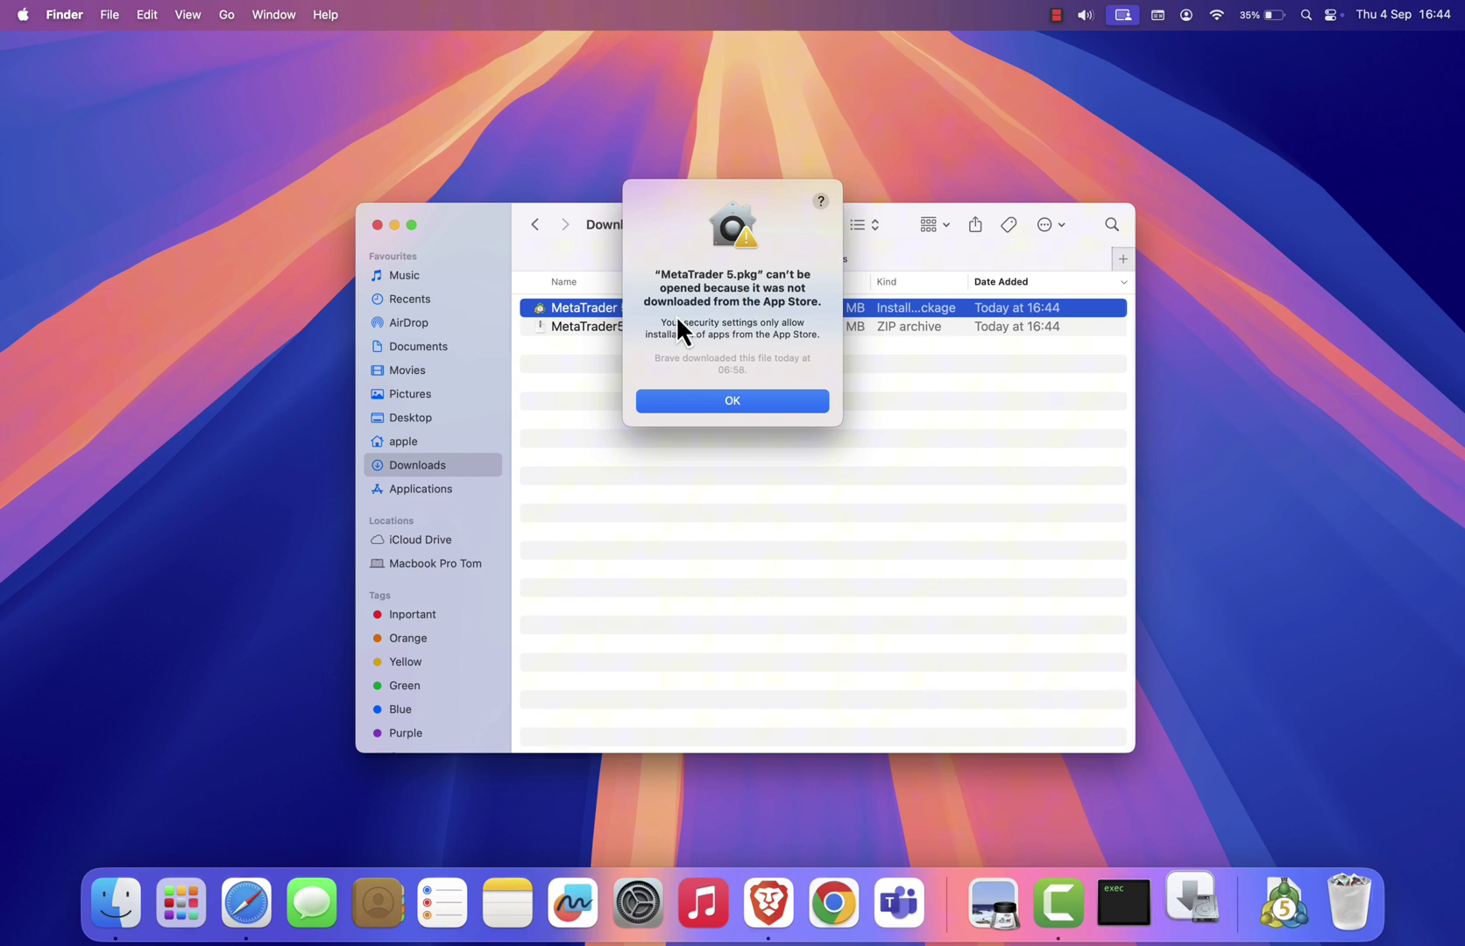
pyautogui.click(751, 403)
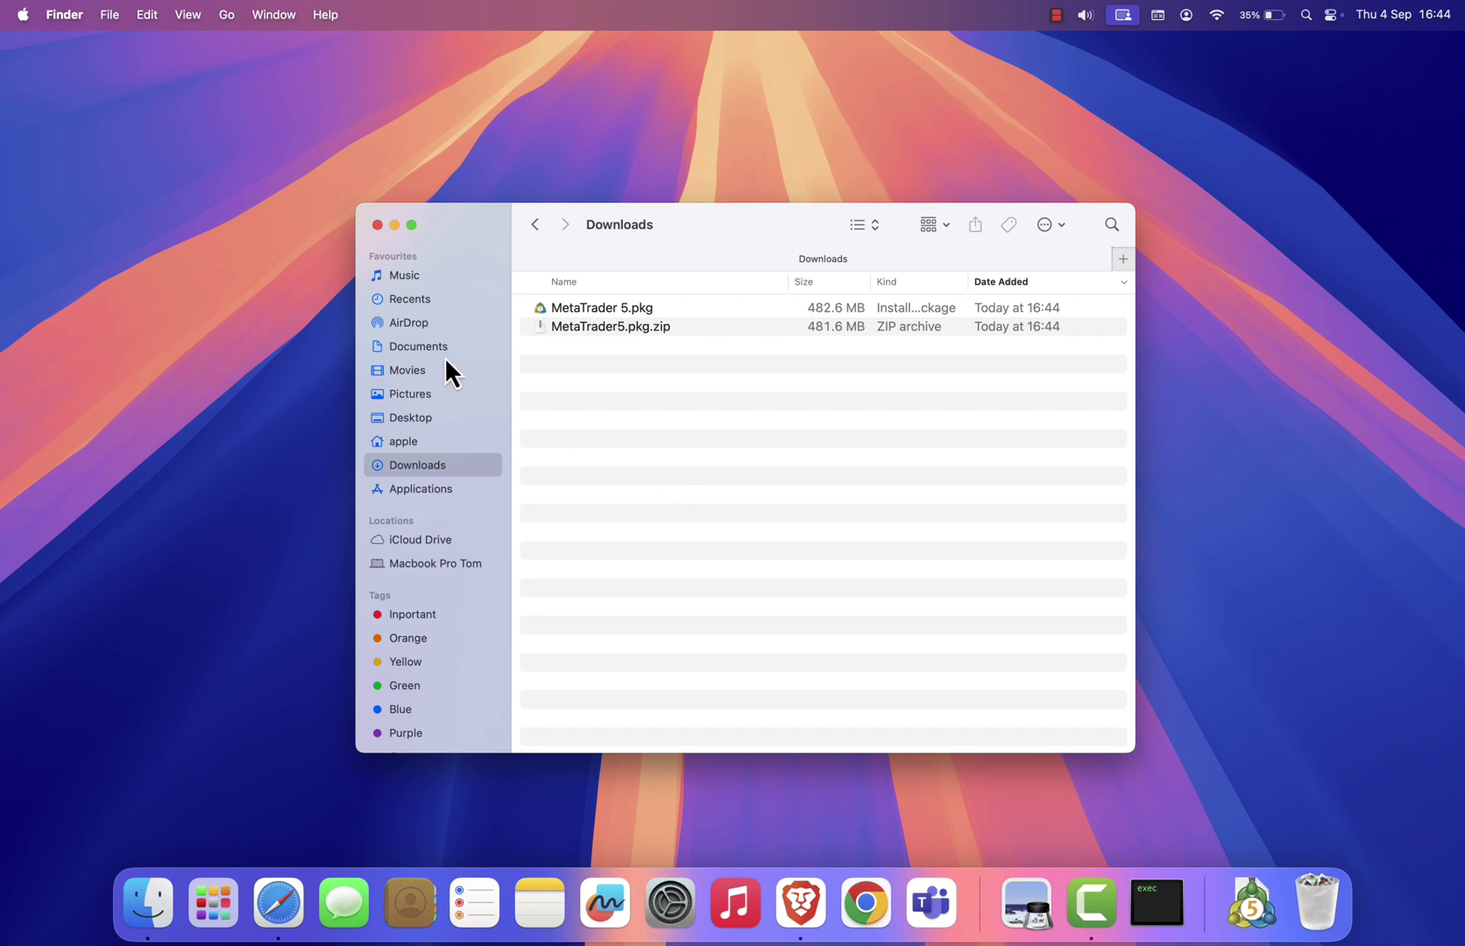
pyautogui.click(22, 15)
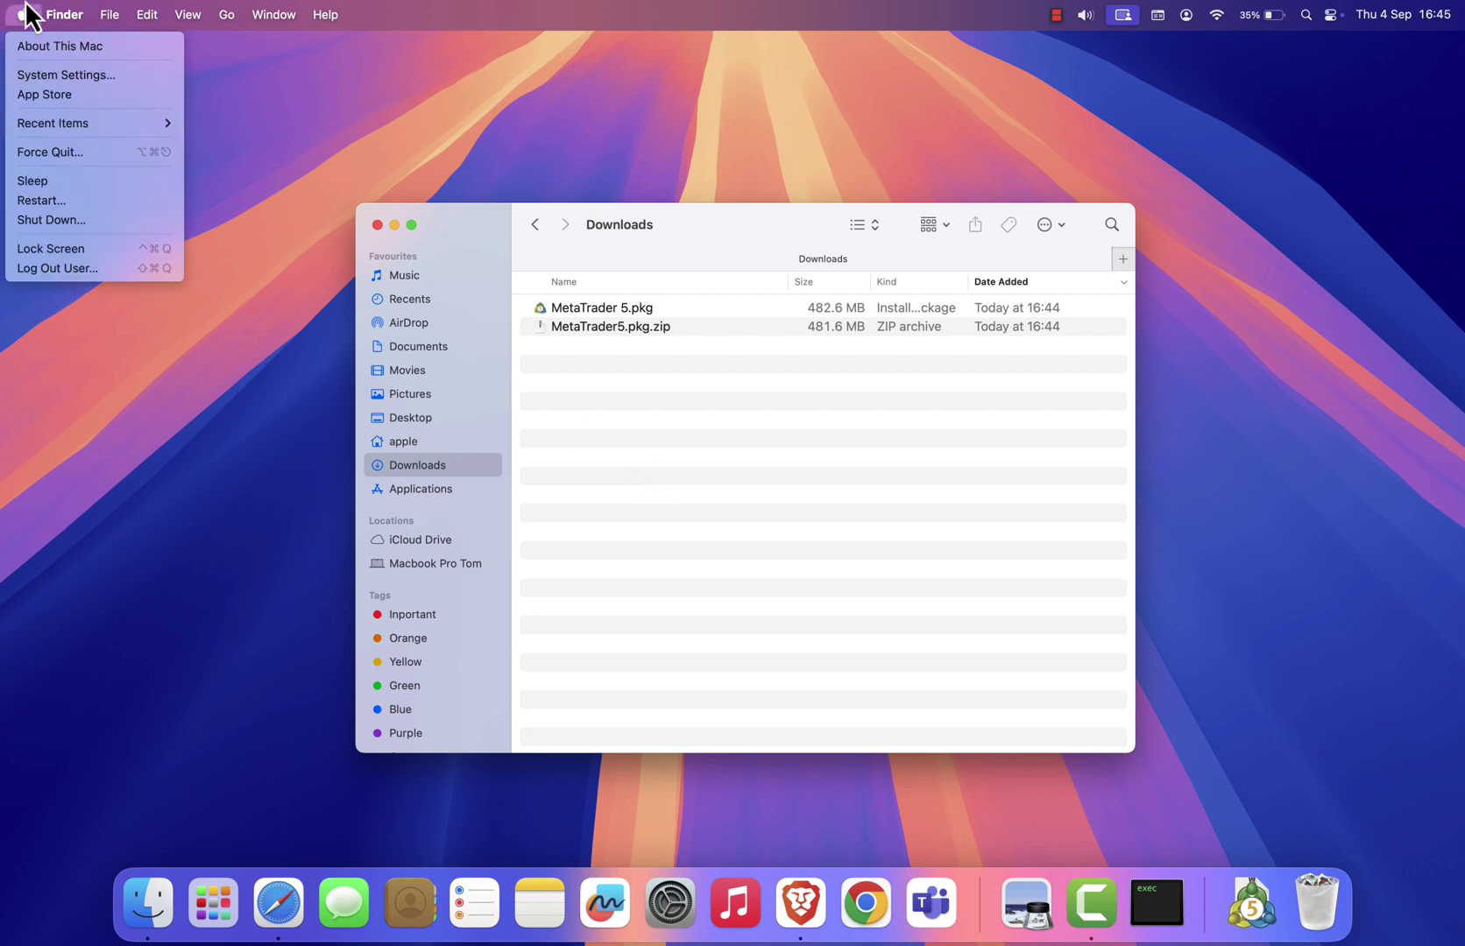
# Allow MetaTrader 5.pkg via Open Anyway in Privacy & Security so its installer starts.
pyautogui.click(49, 79)
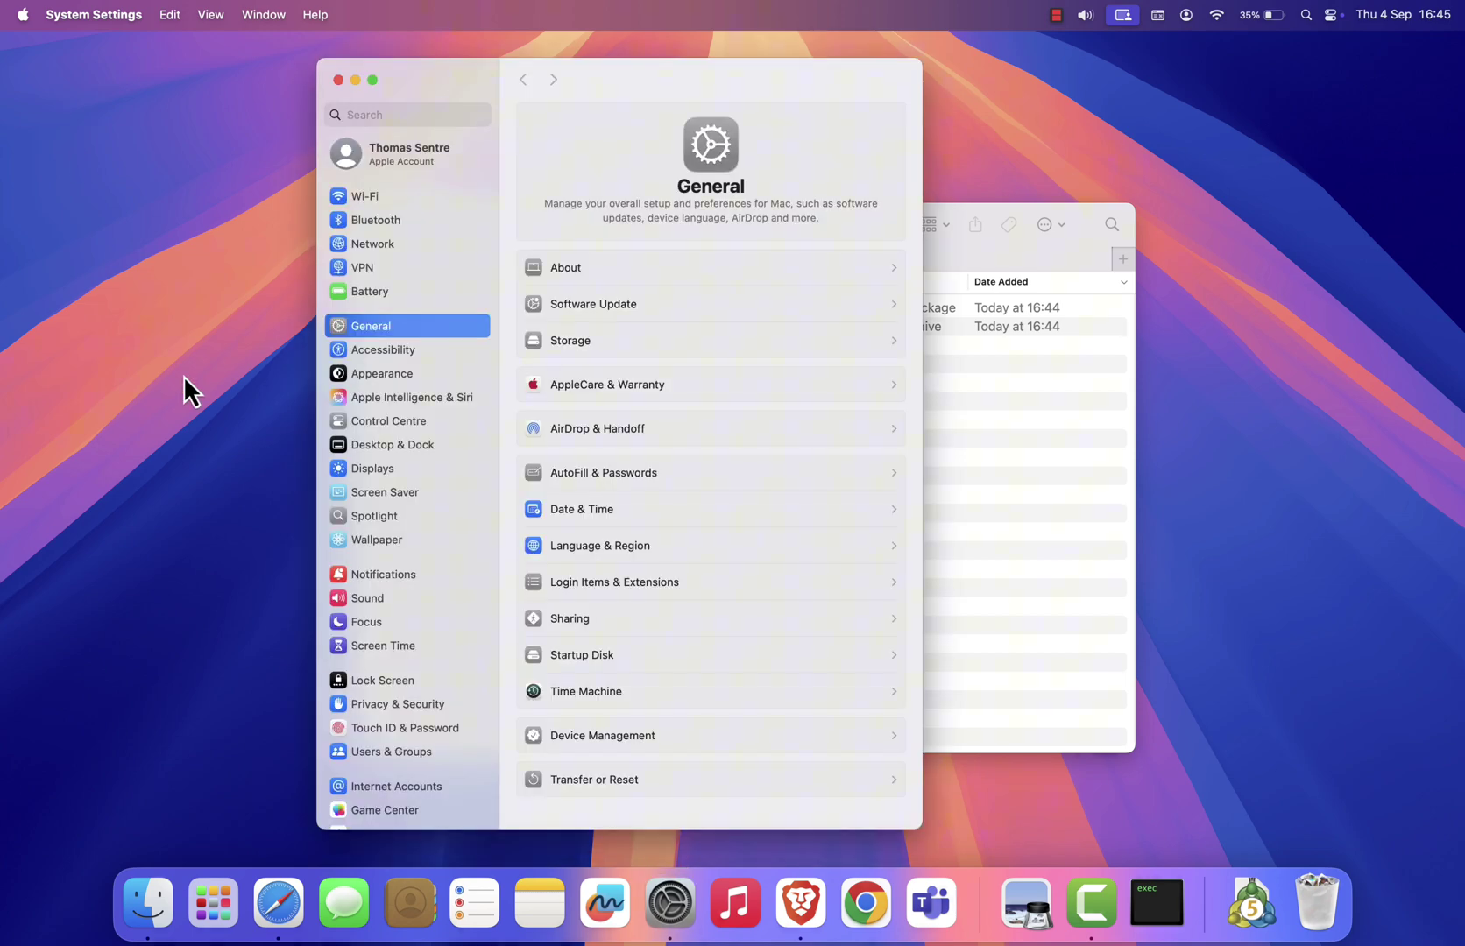
pyautogui.click(396, 705)
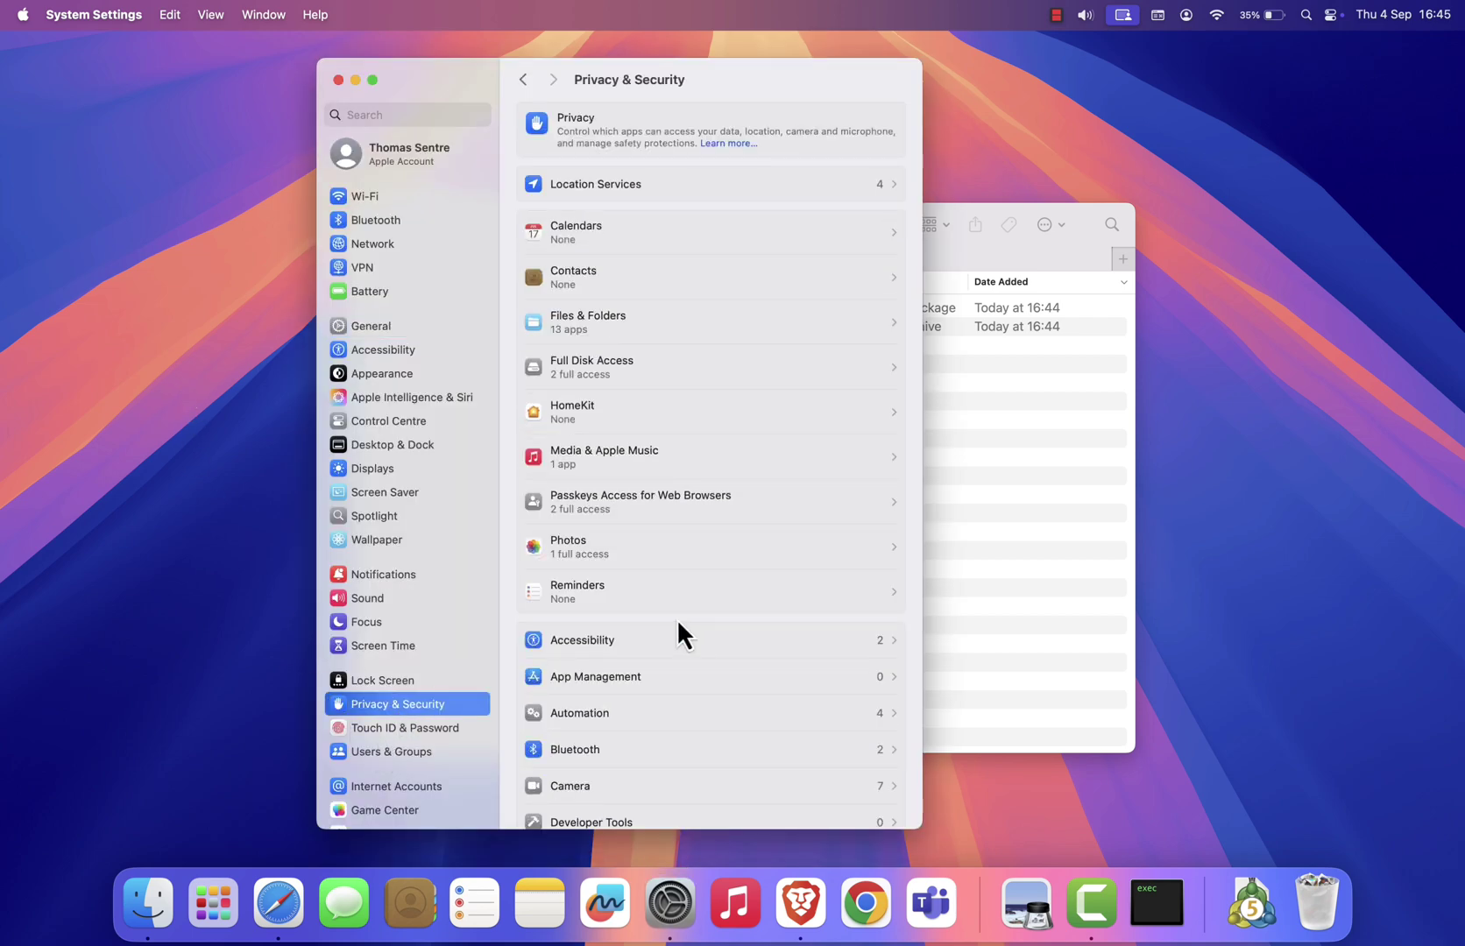
pyautogui.scroll(-5, 676, 619)
pyautogui.scroll(-5, 676, 618)
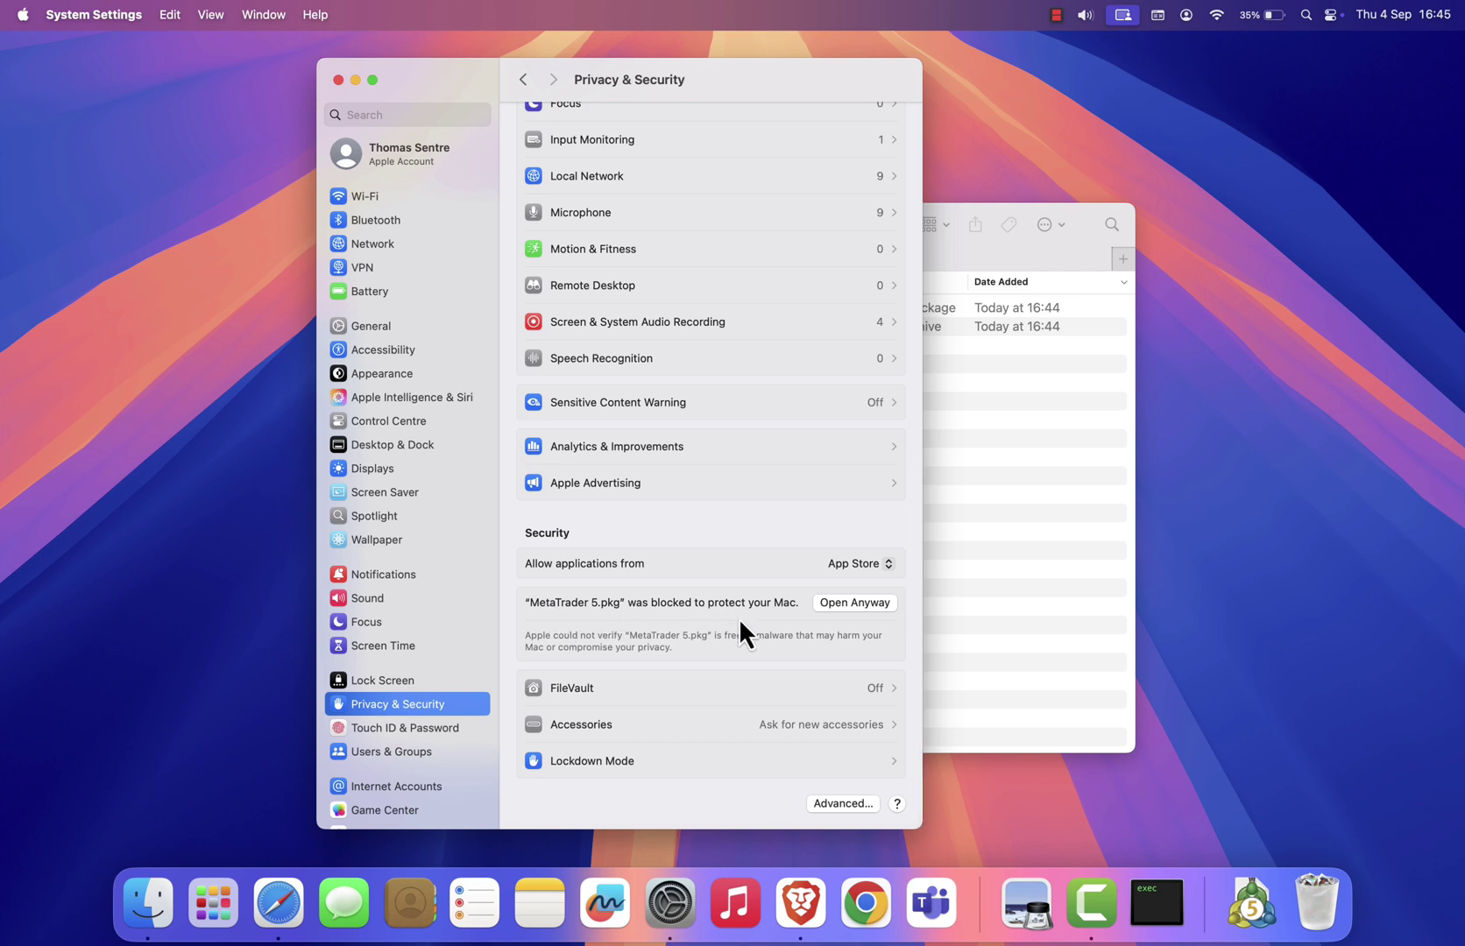
pyautogui.click(855, 606)
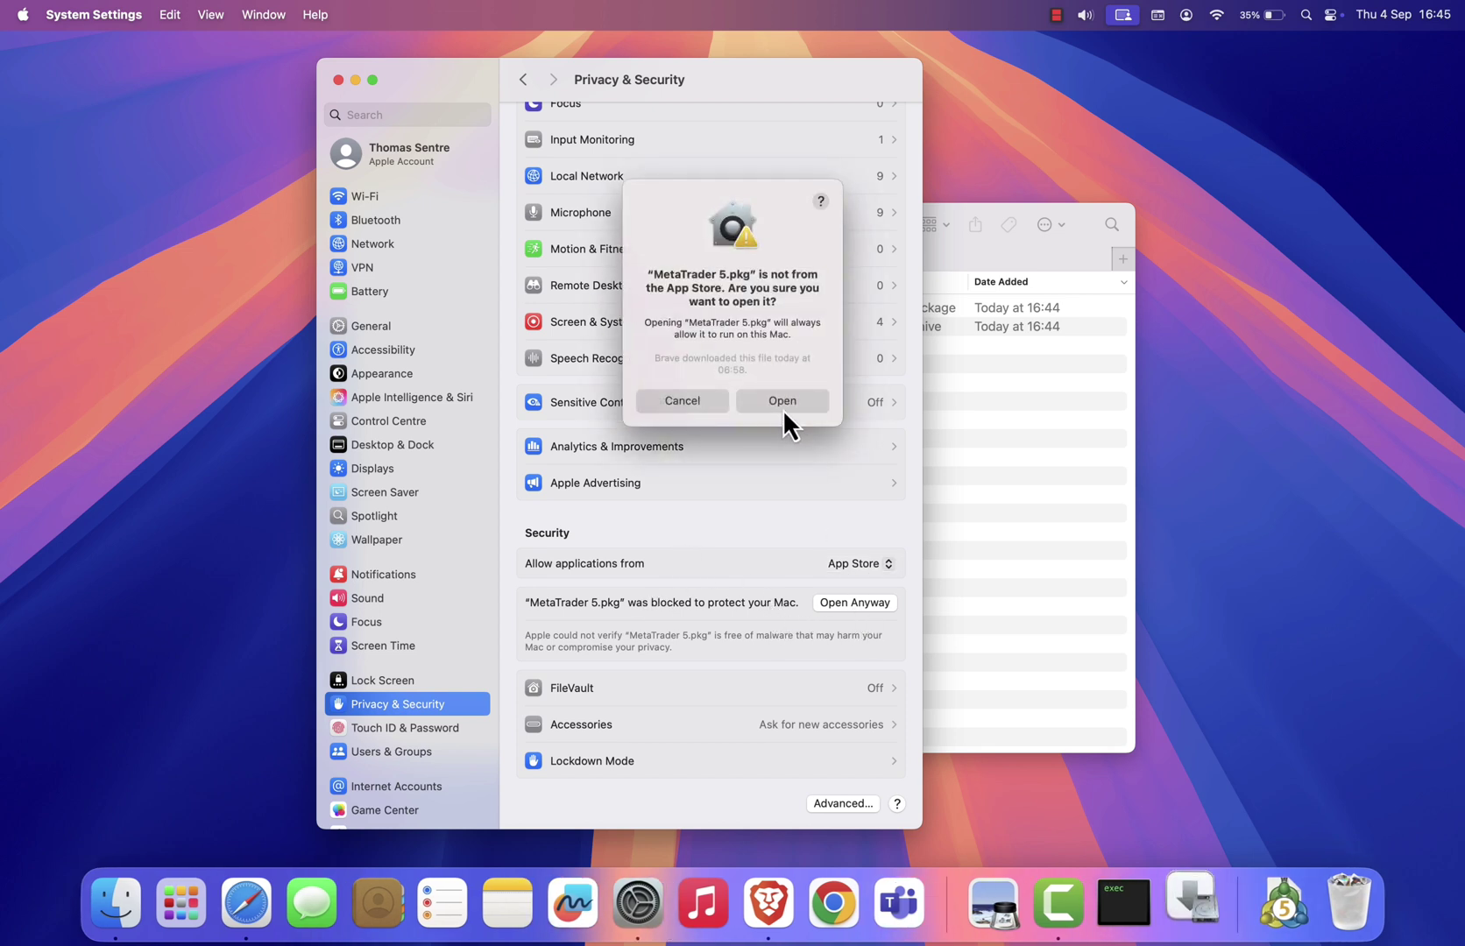
pyautogui.click(773, 402)
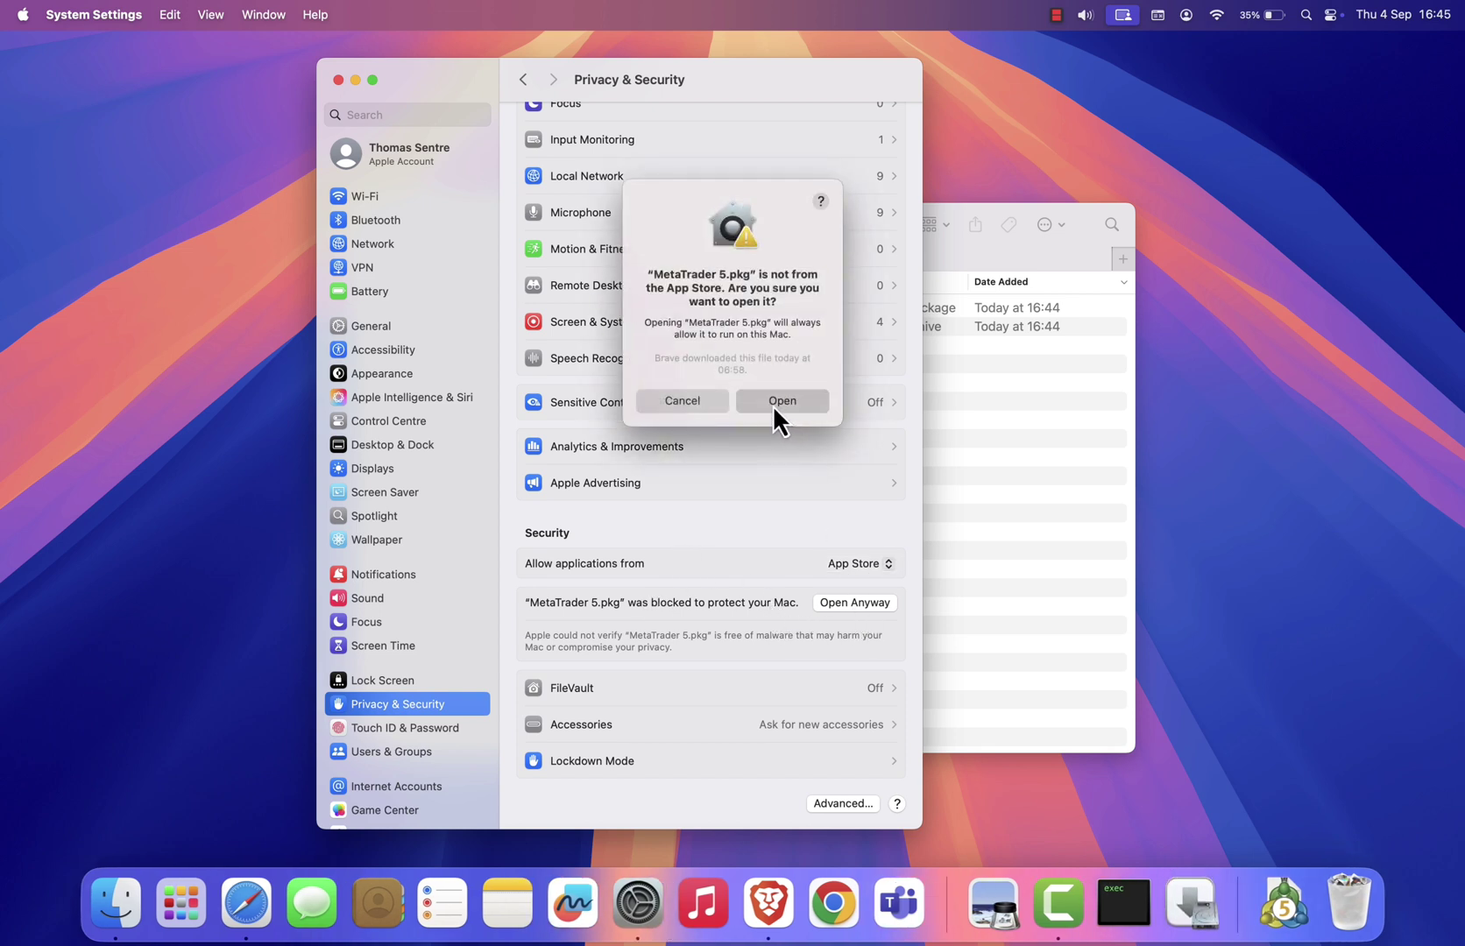
# Advance the installer past the Introduction and accept the software licence terms.
pyautogui.click(356, 80)
pyautogui.click(1110, 492)
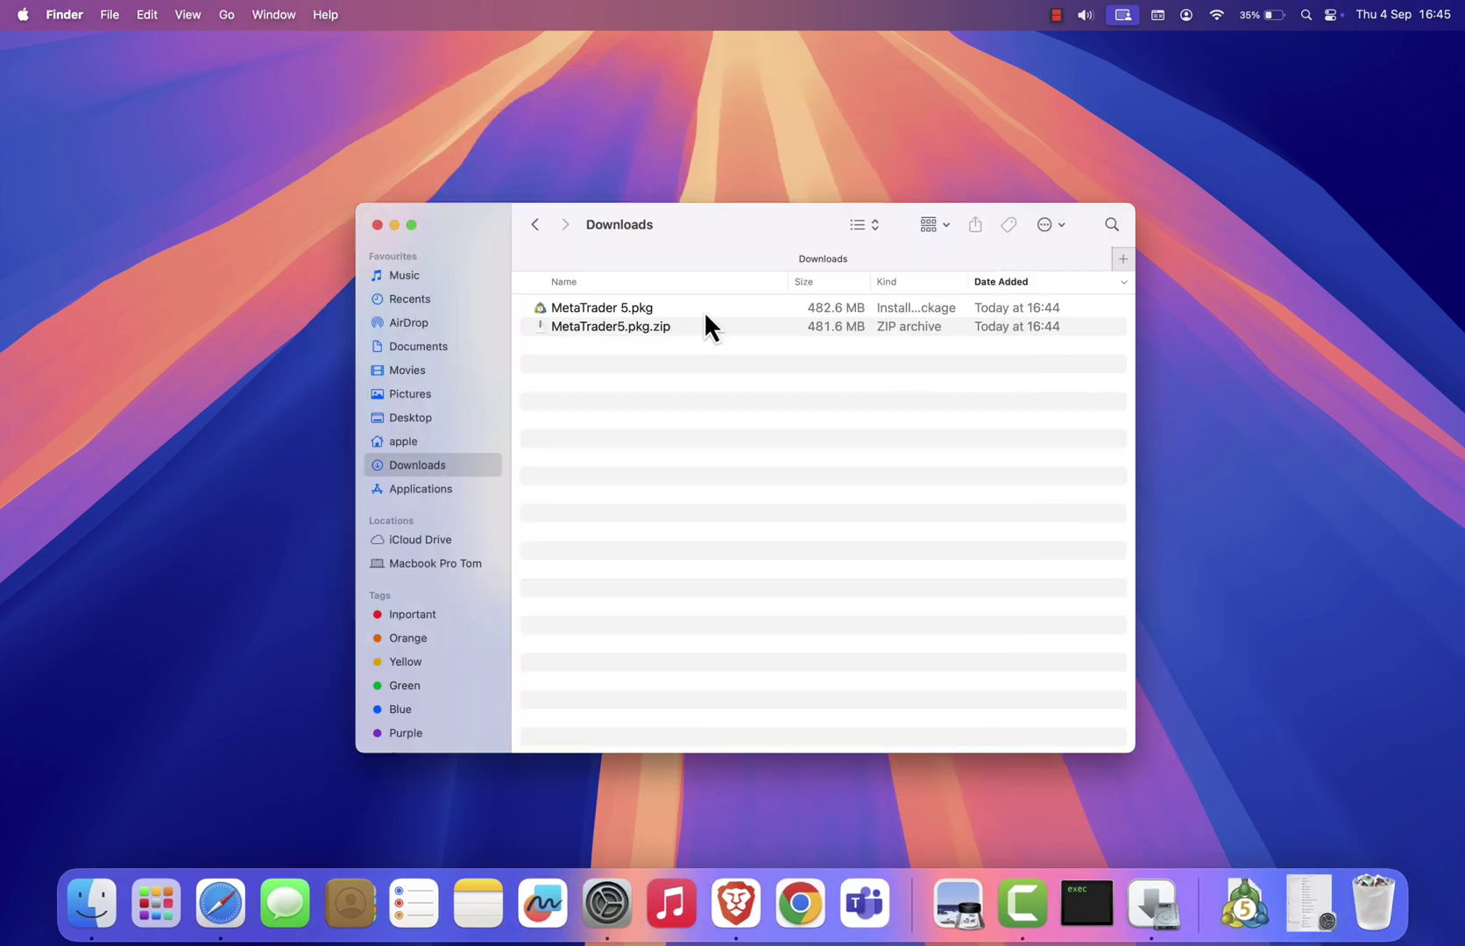
pyautogui.click(393, 224)
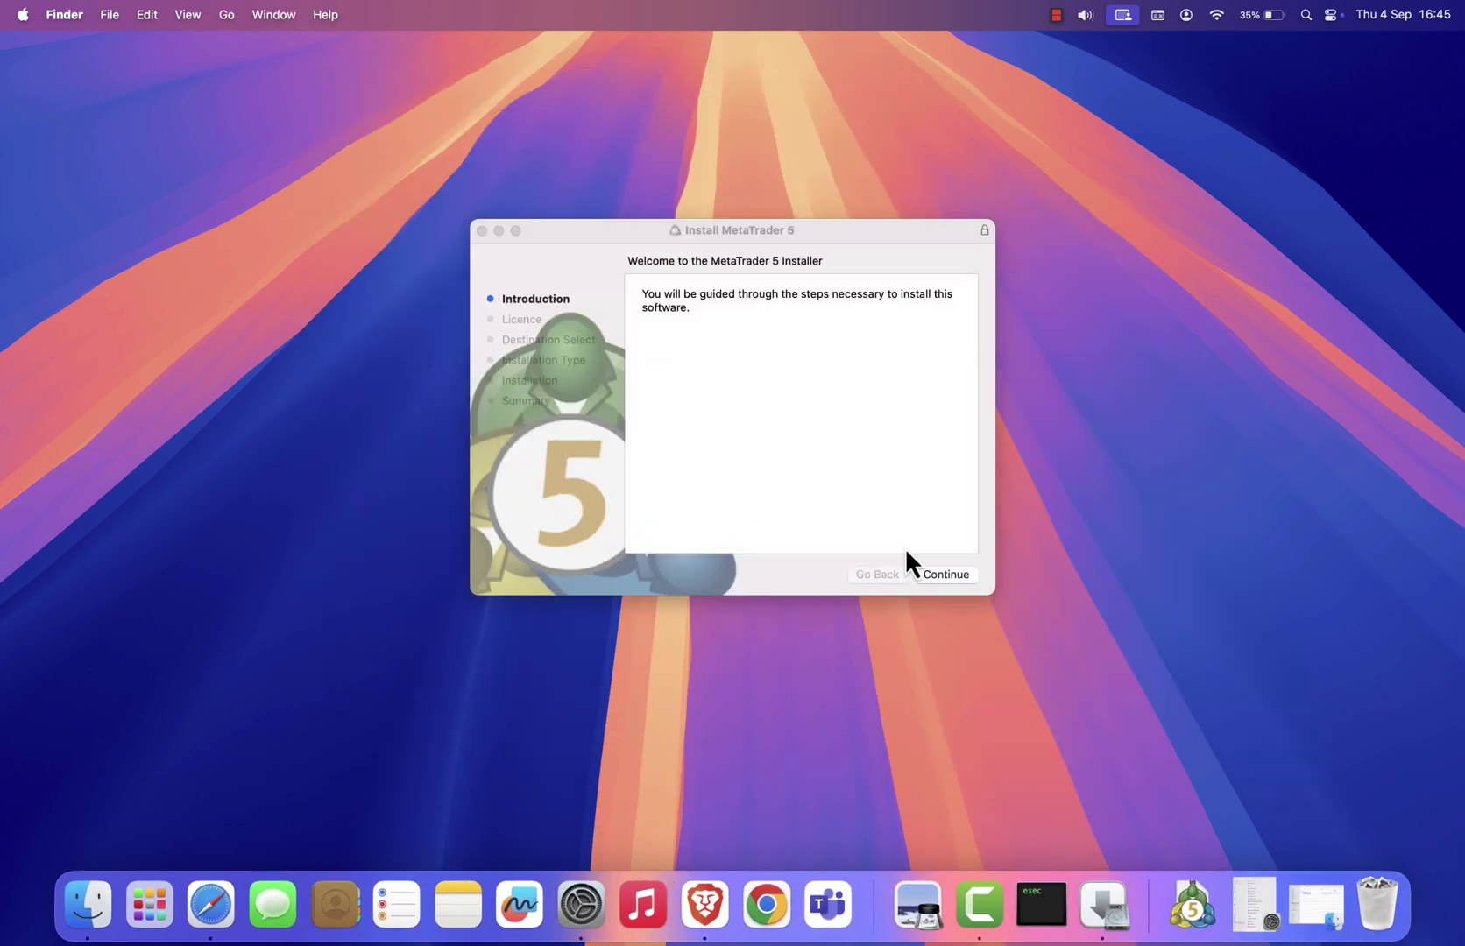
pyautogui.click(948, 574)
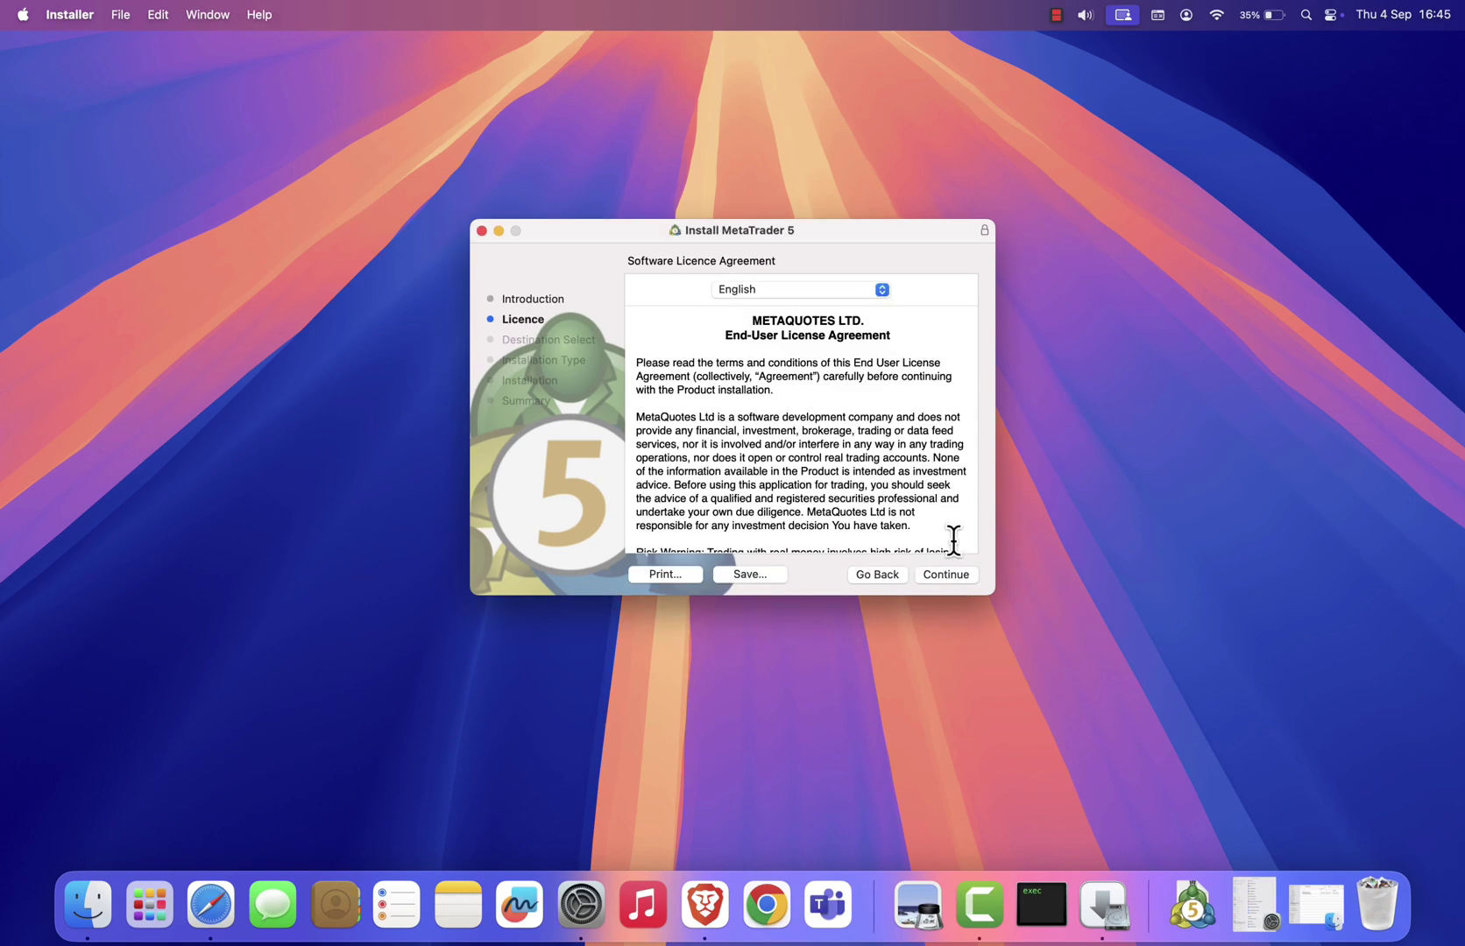
pyautogui.click(950, 575)
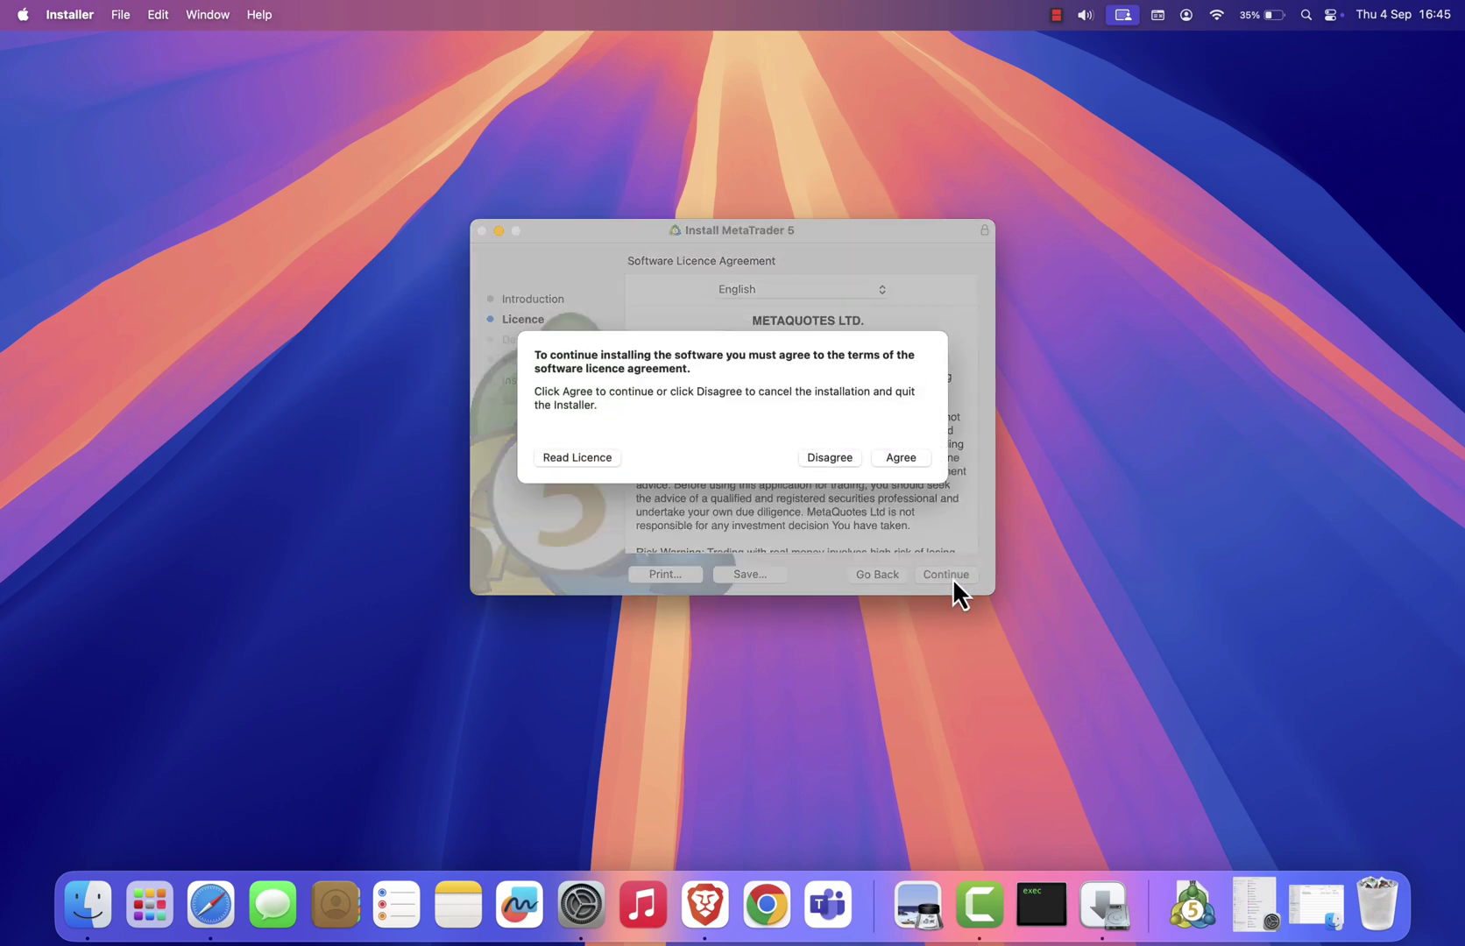
pyautogui.click(902, 457)
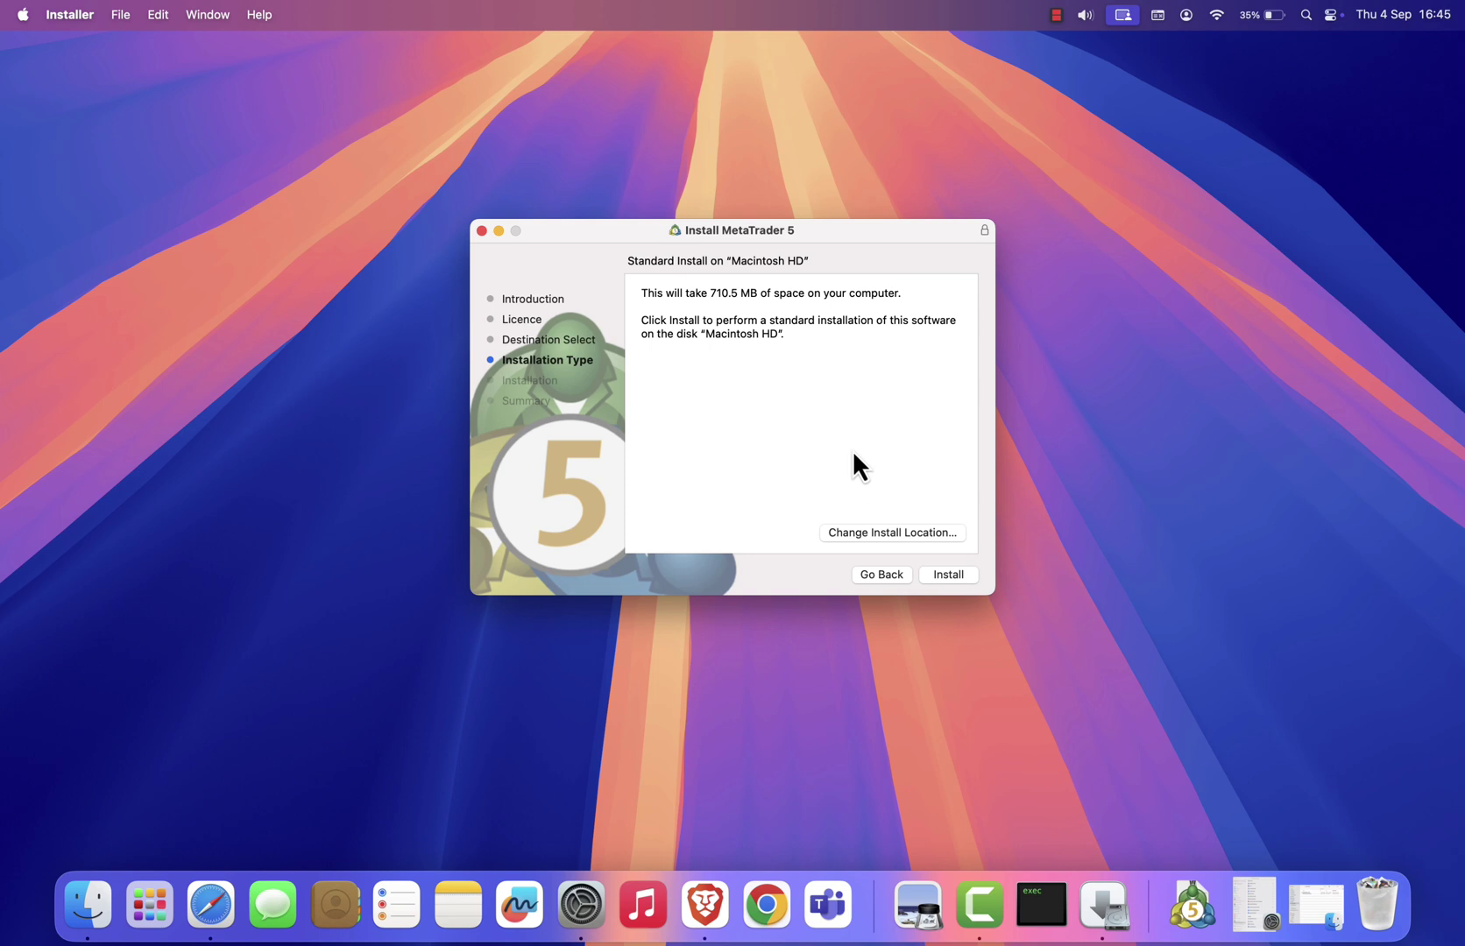
# Install MetaTrader 5 on Macintosh HD with password authorization and move the package to the Bin.
pyautogui.click(961, 577)
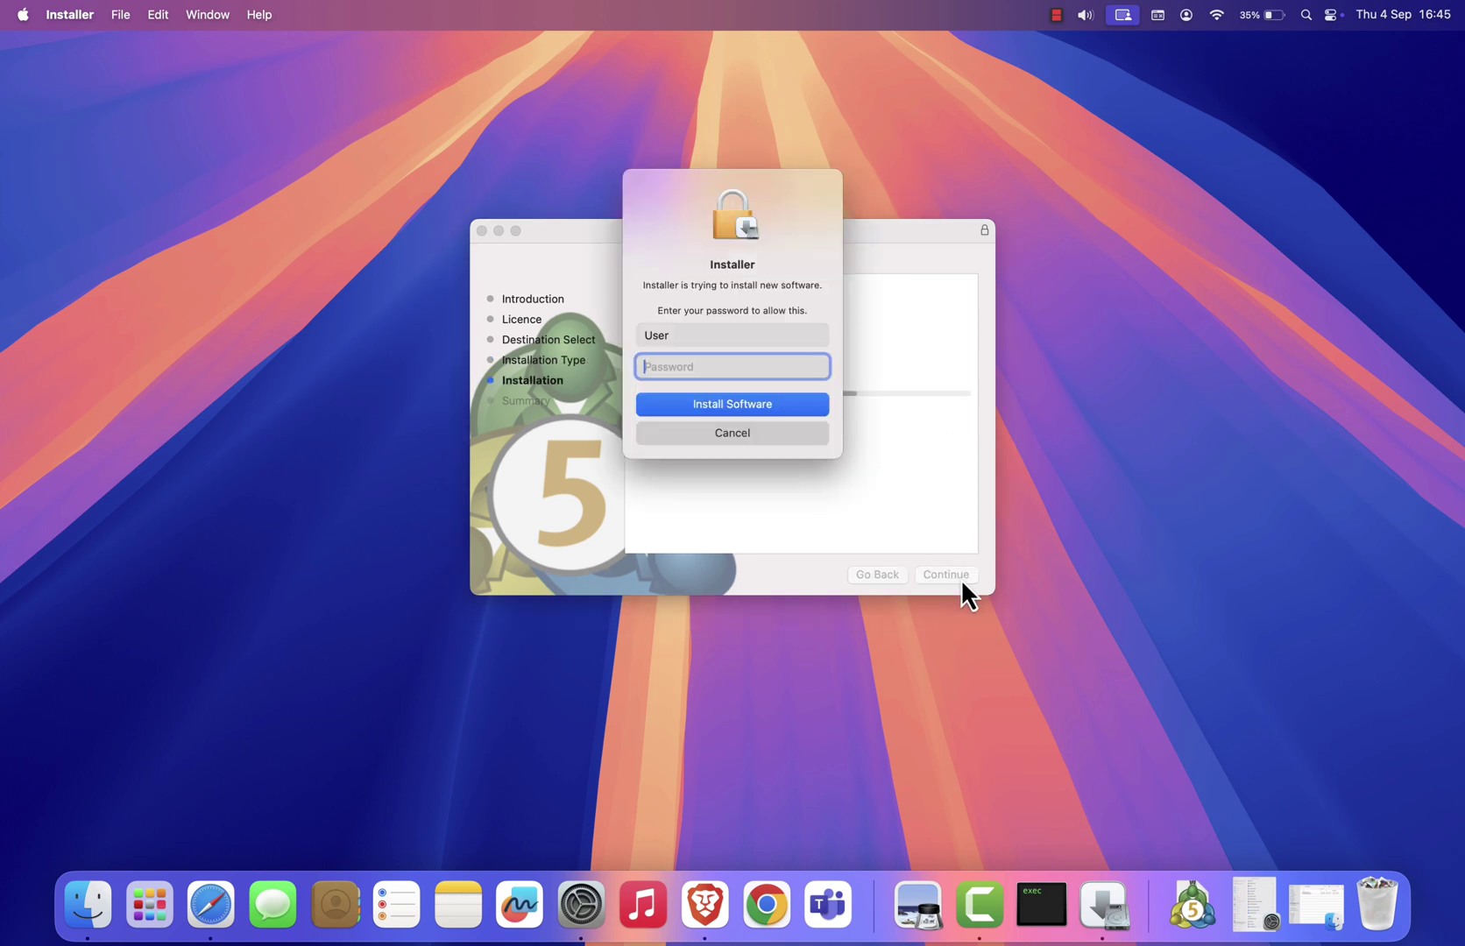
pyautogui.write('***')
pyautogui.write('**')
pyautogui.click(782, 406)
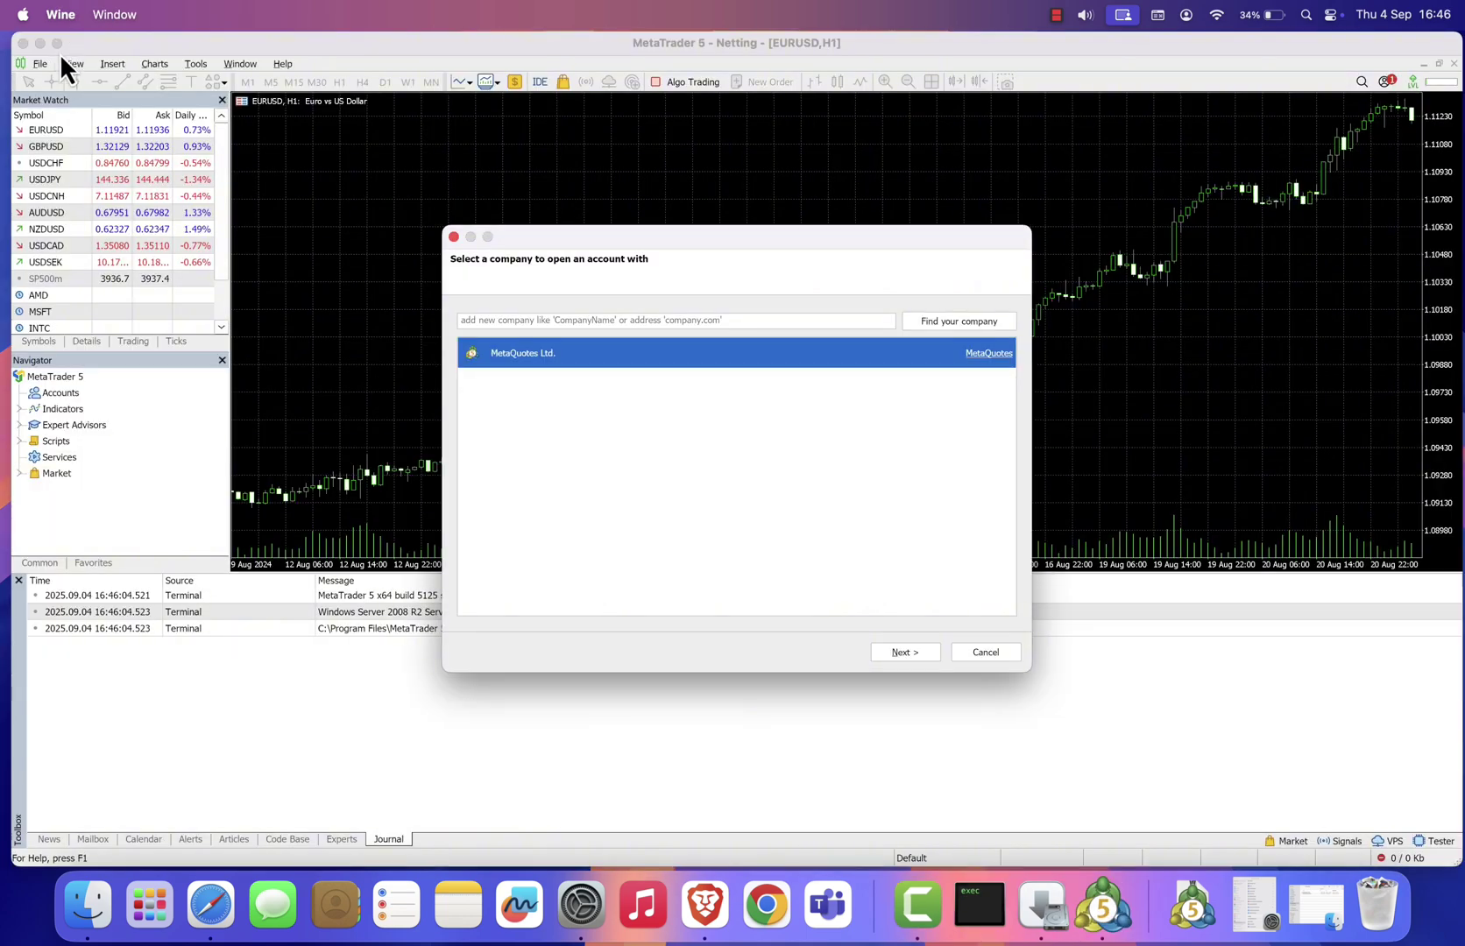
pyautogui.click(1042, 908)
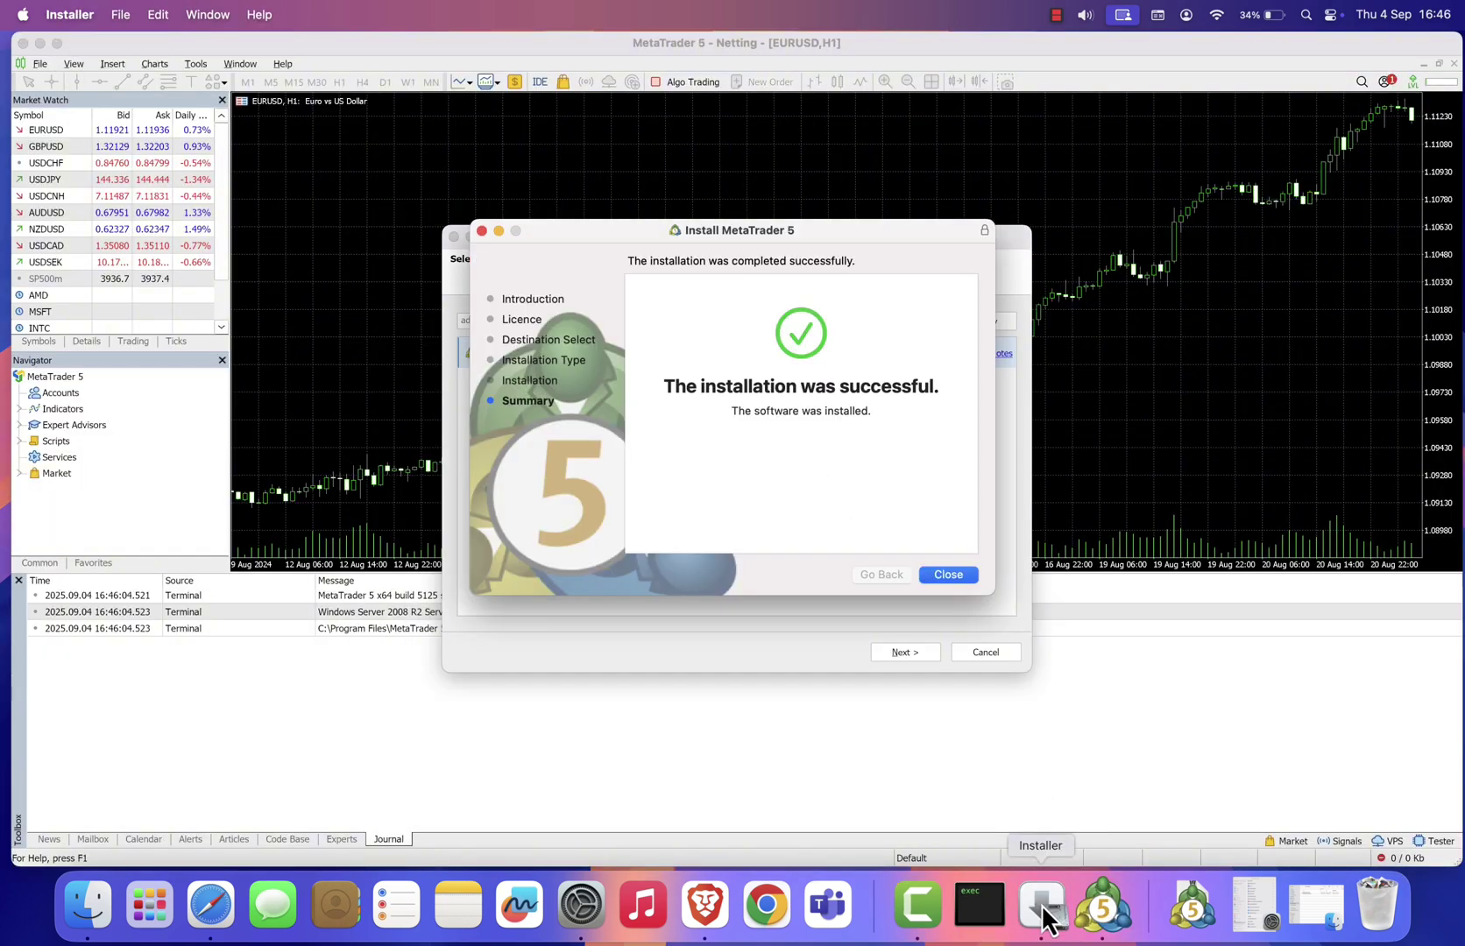
pyautogui.click(950, 575)
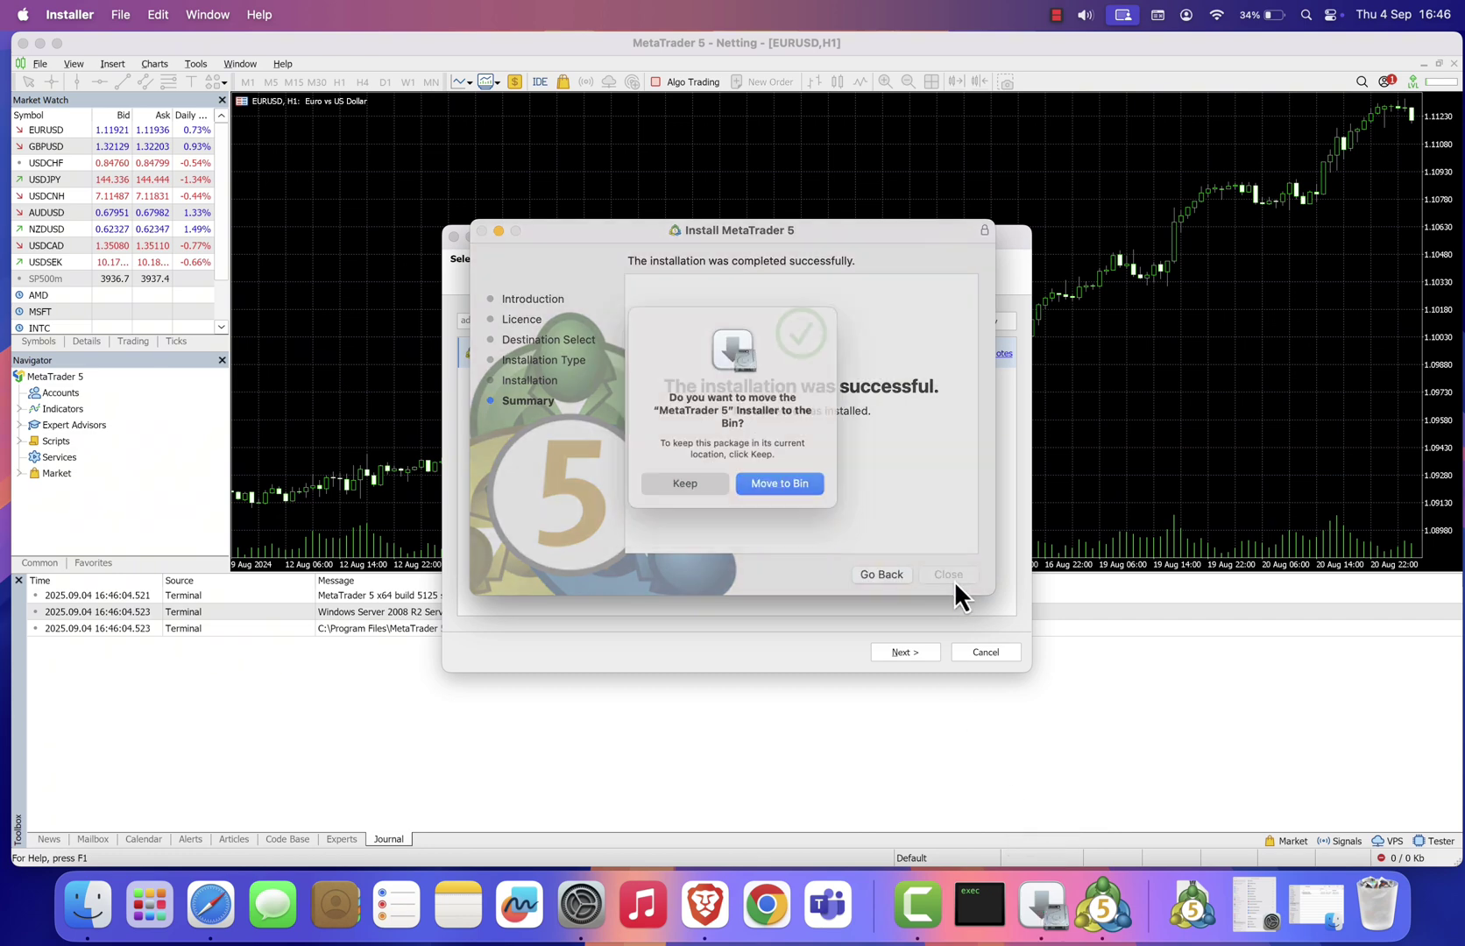
pyautogui.click(782, 487)
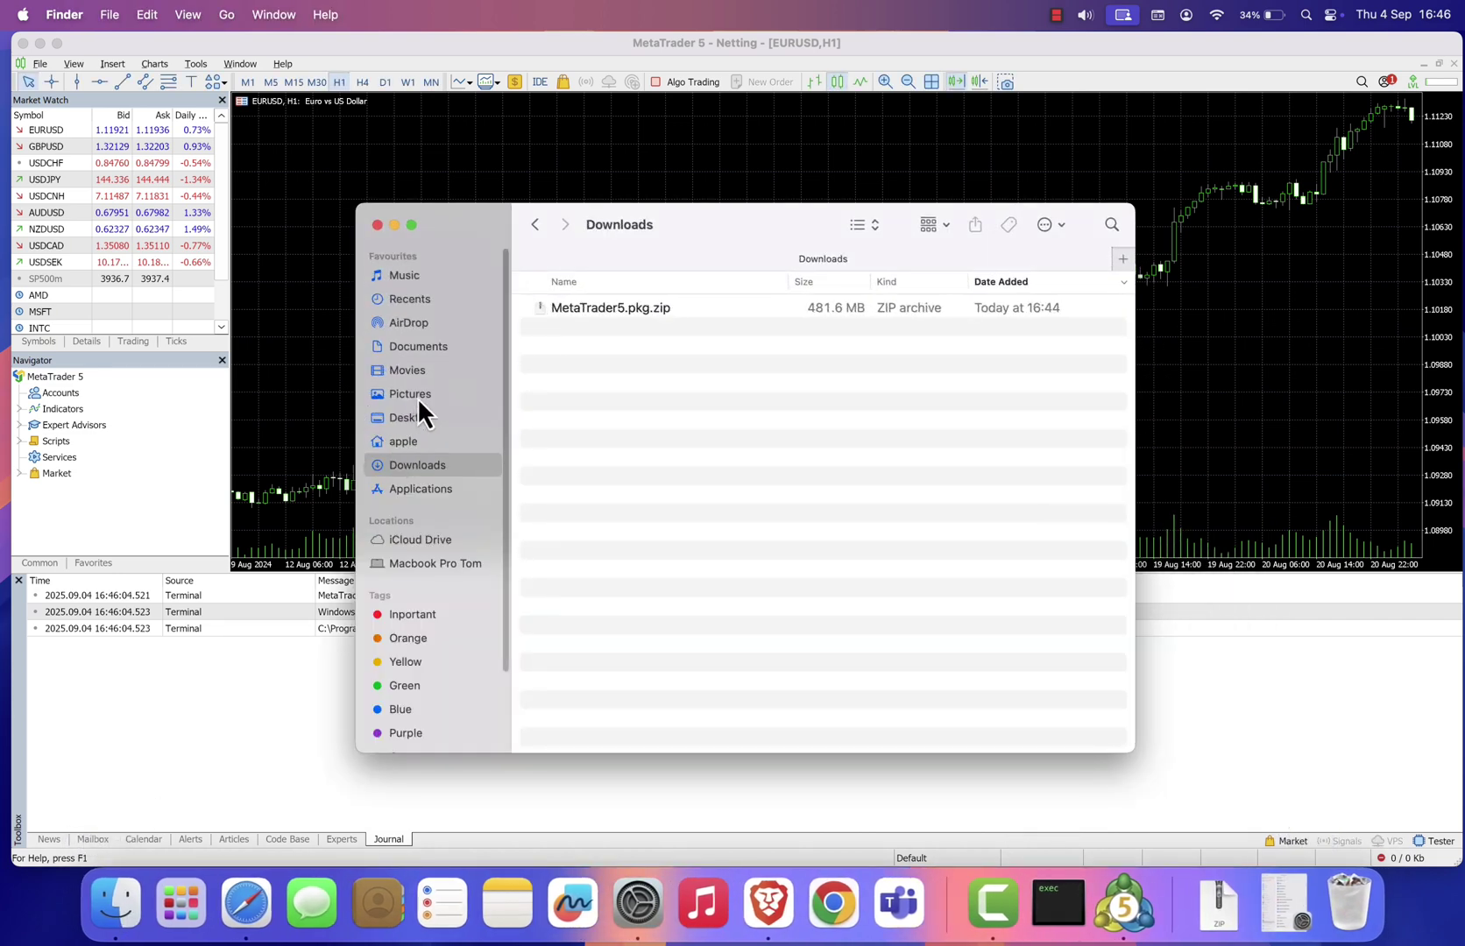
# Launch MetaTrader 5 from Applications and bring its EURUSD H1 chart window forward.
pyautogui.click(420, 489)
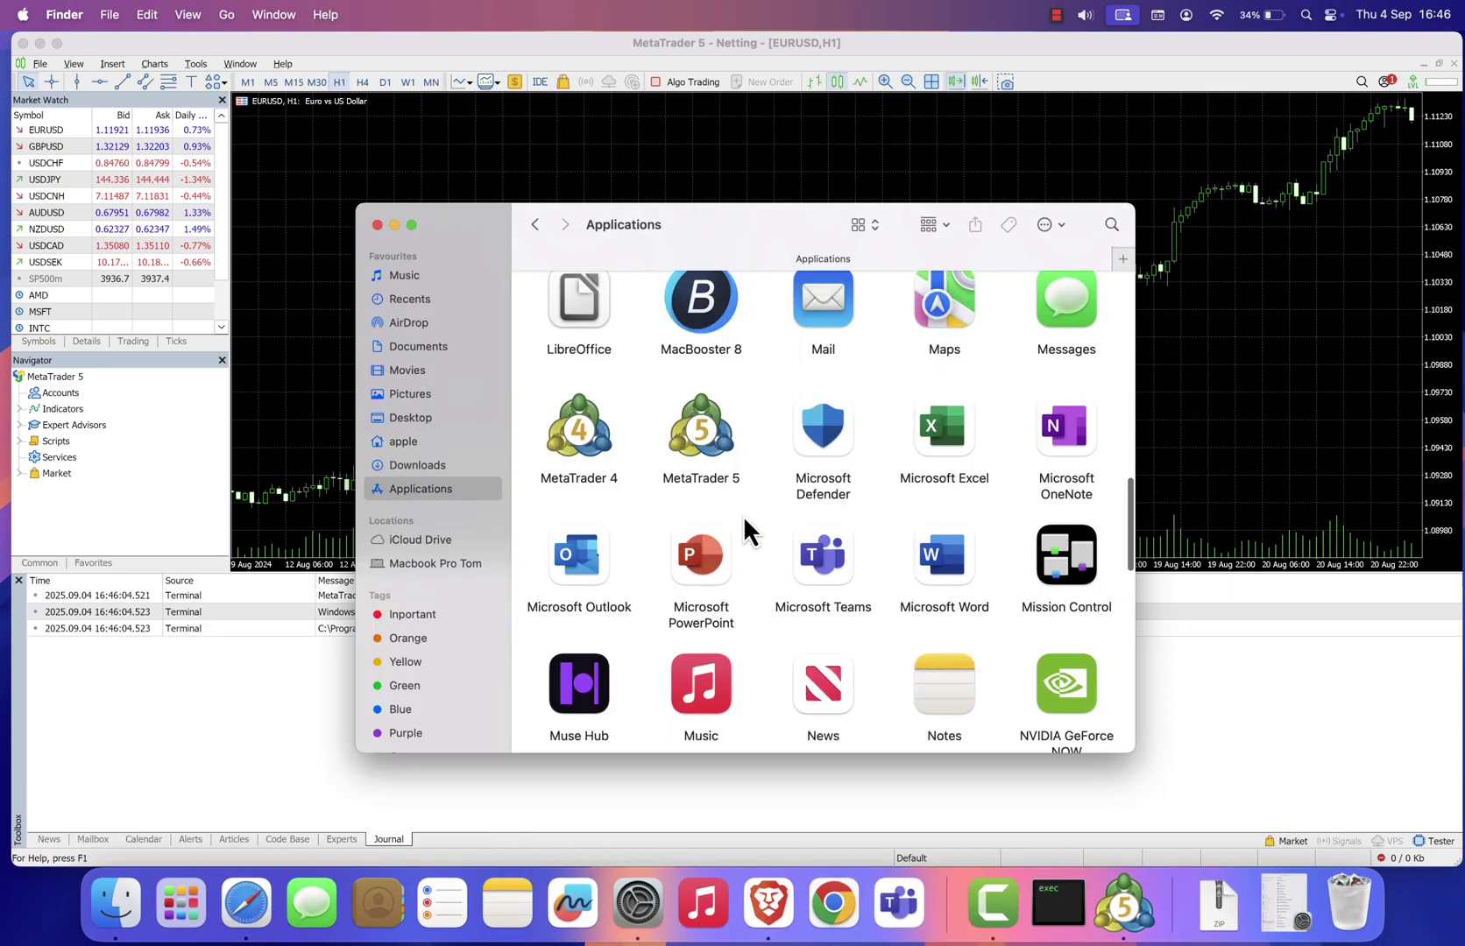
pyautogui.click(704, 439)
pyautogui.doubleClick(703, 439)
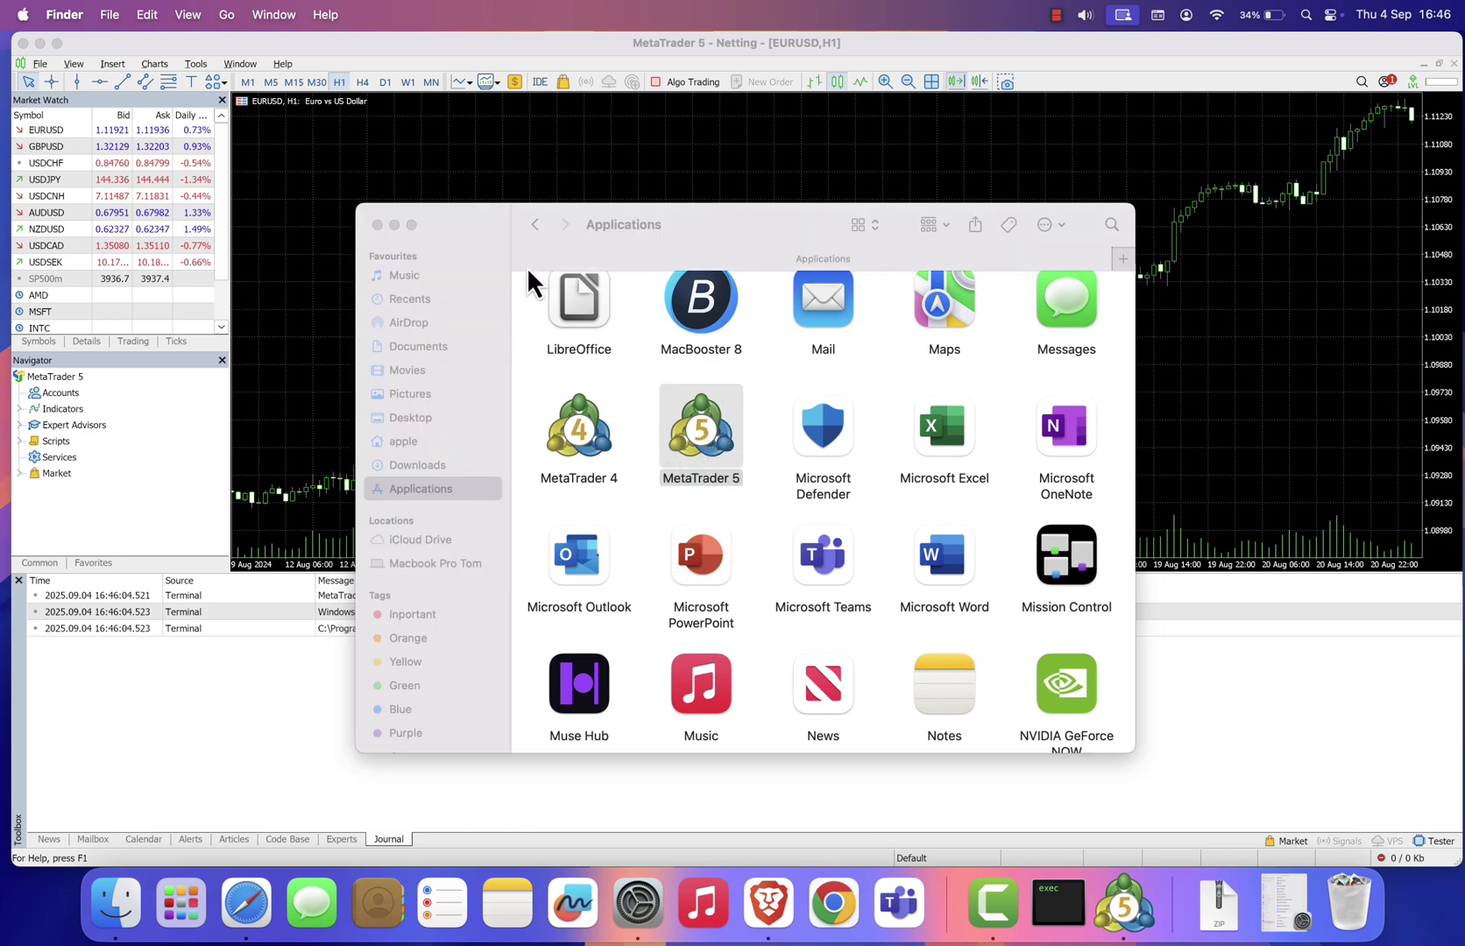
pyautogui.click(377, 226)
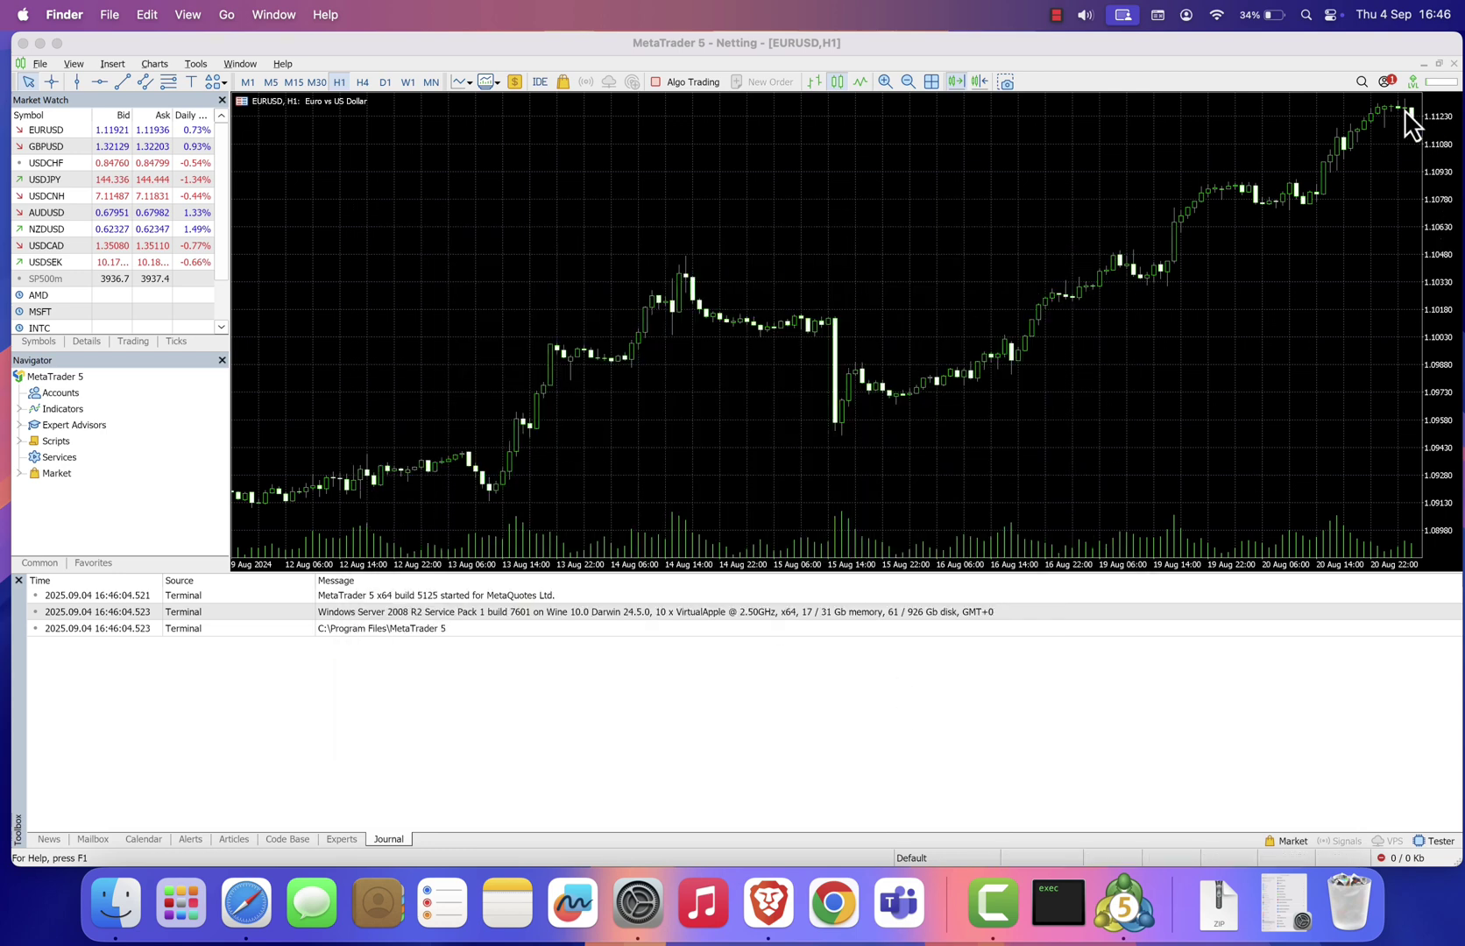
pyautogui.click(1316, 48)
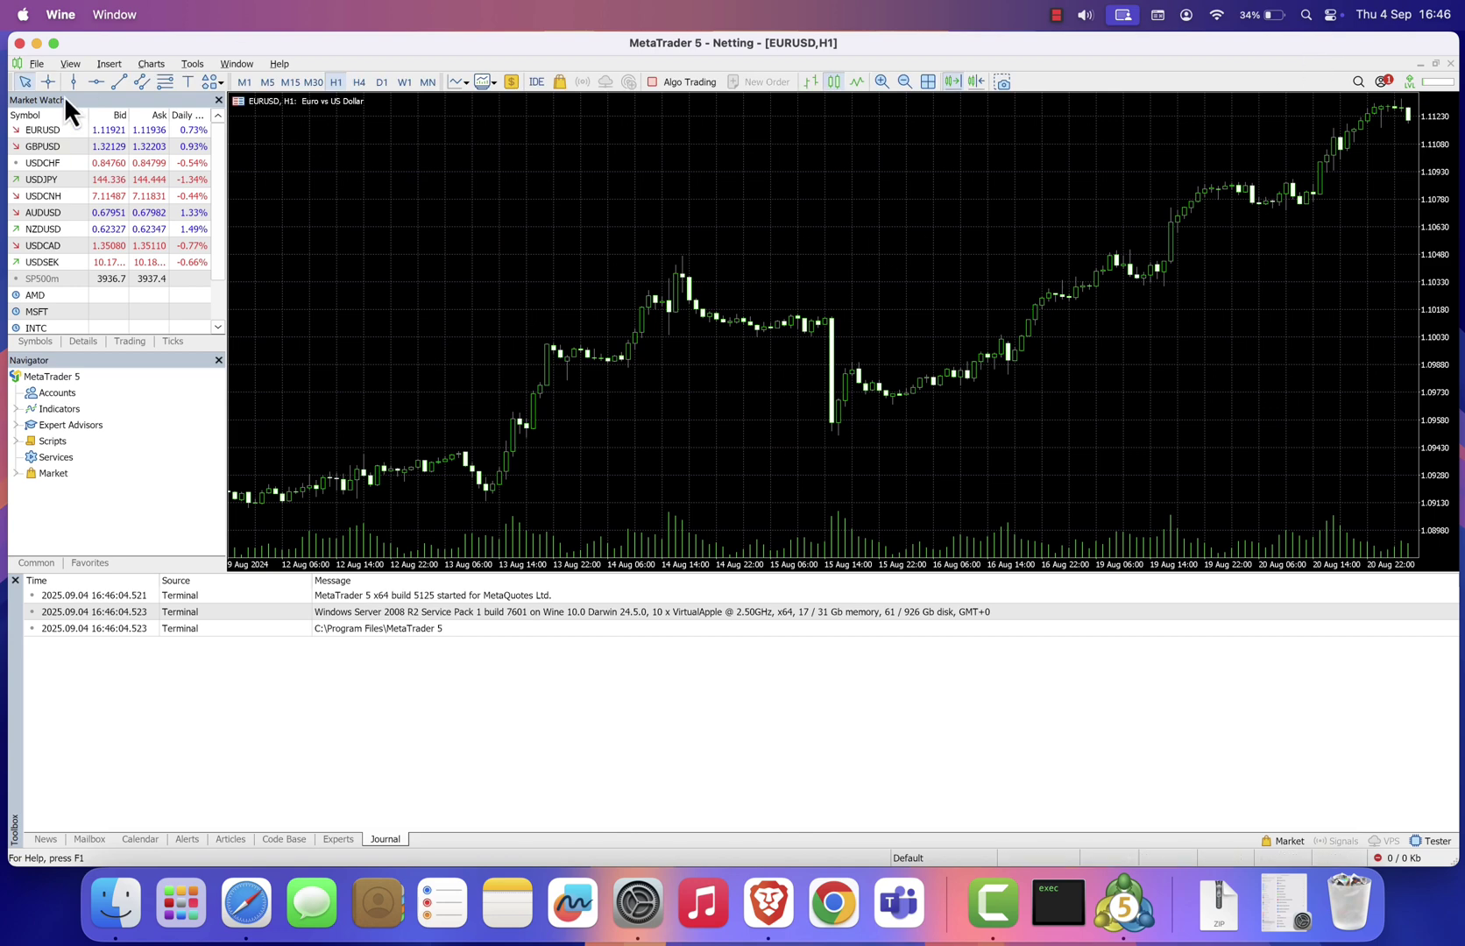
pyautogui.click(19, 44)
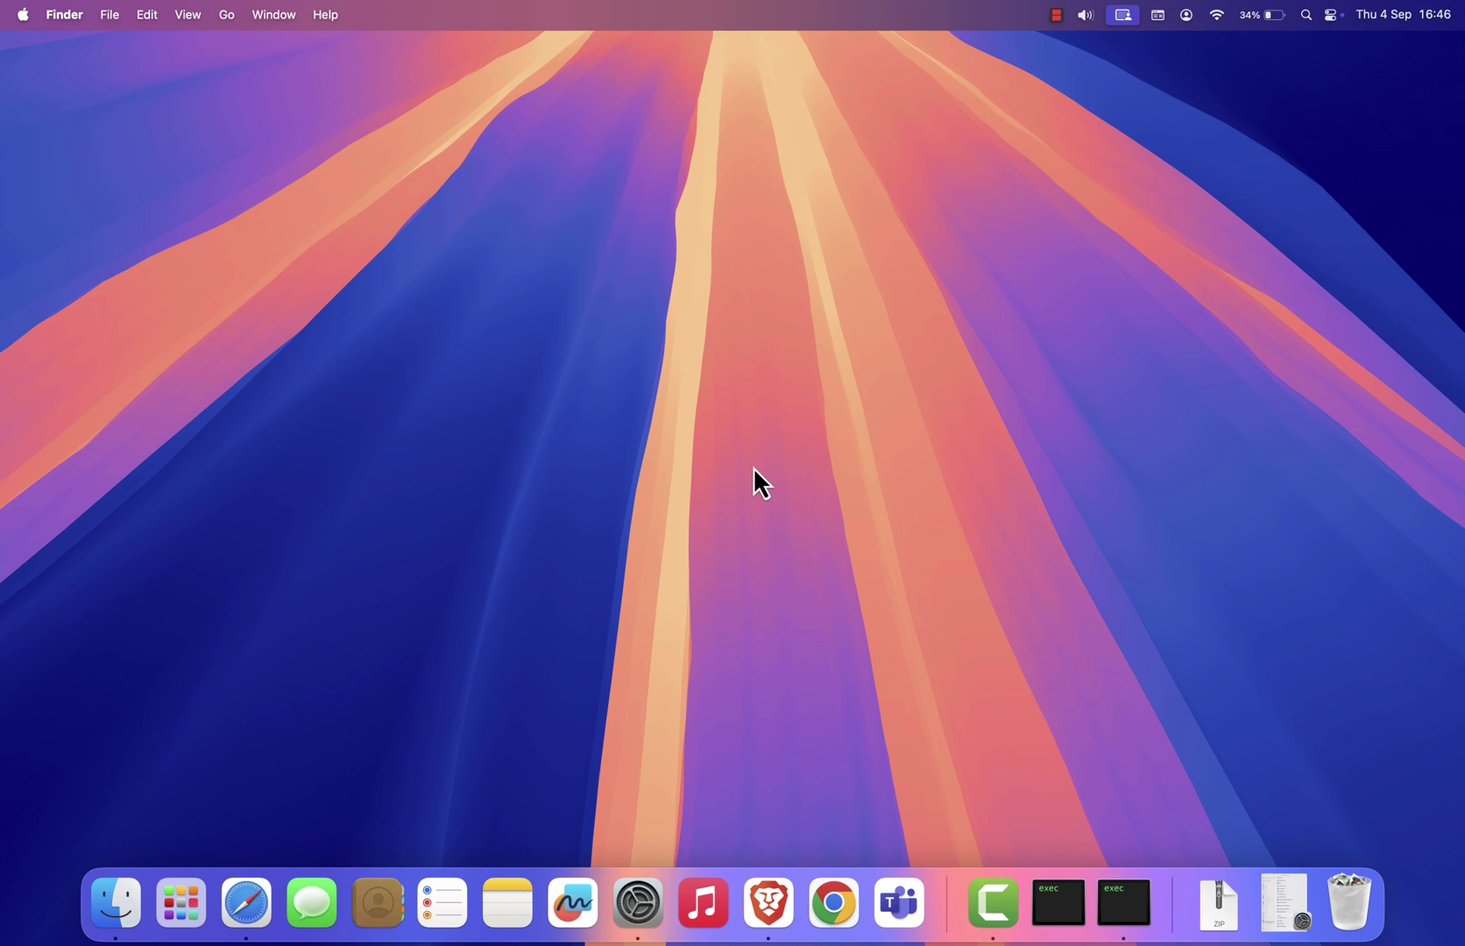